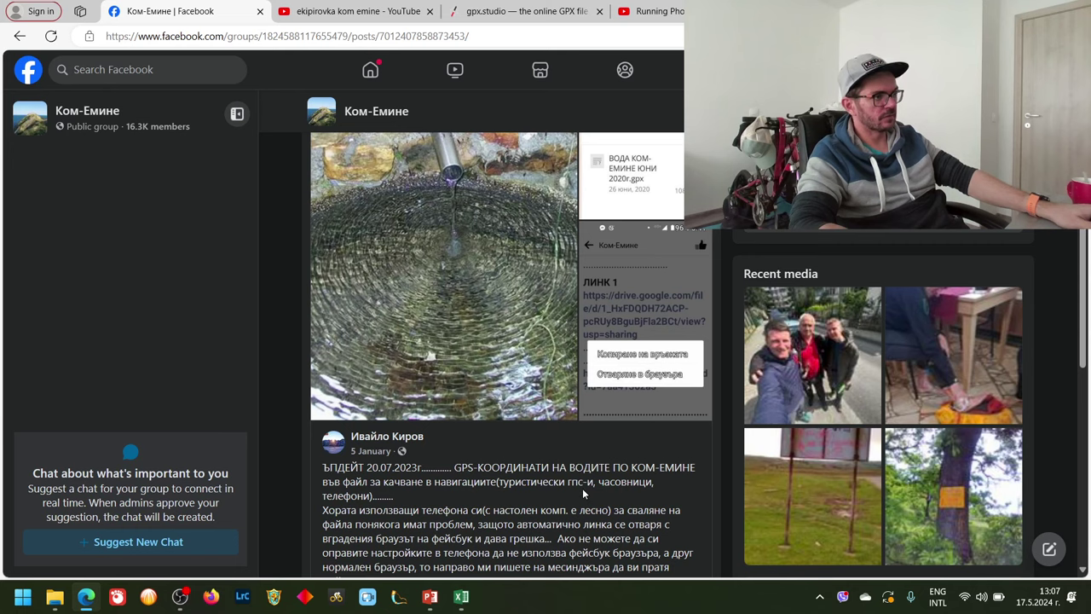
Review the Ком-Емине group post with the three download links for the GPS file of water sources
scroll(582, 487, "down", 2)
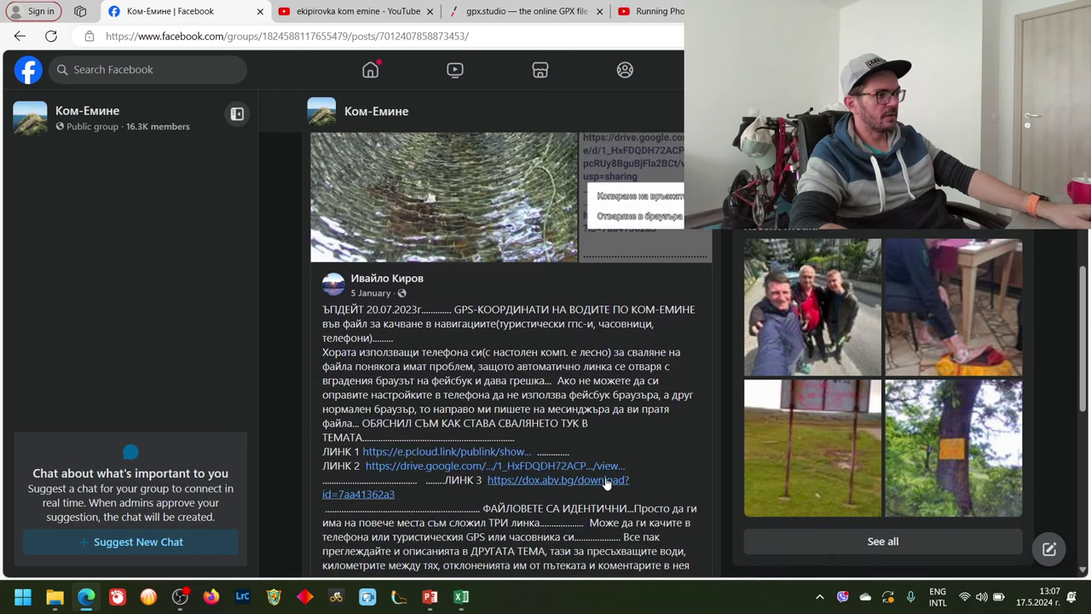
scroll(655, 447, "down", 1)
scroll(654, 447, "up", 3)
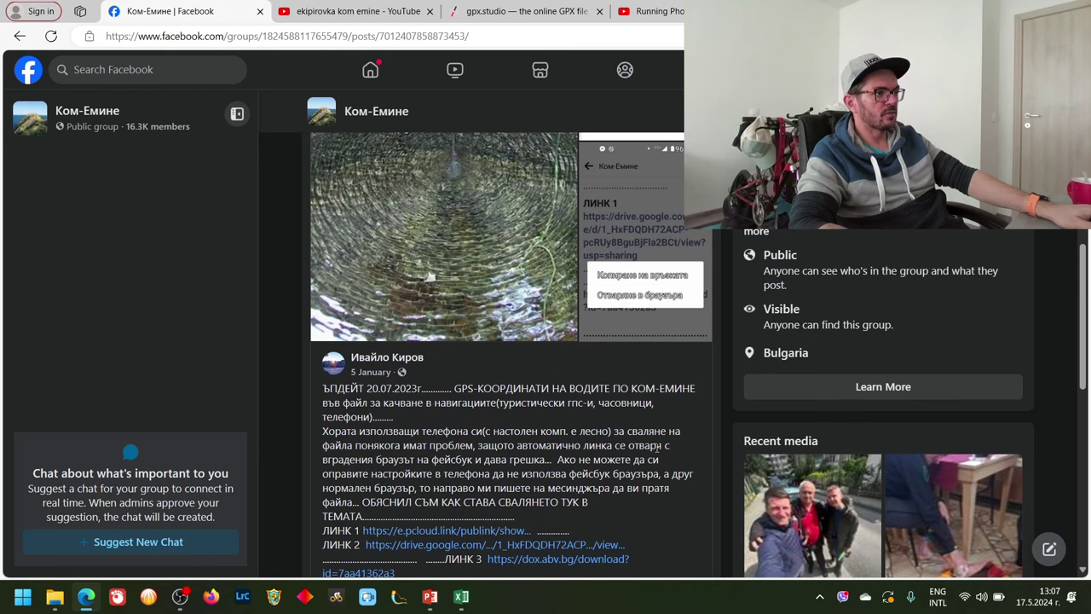
scroll(657, 447, "down", 1)
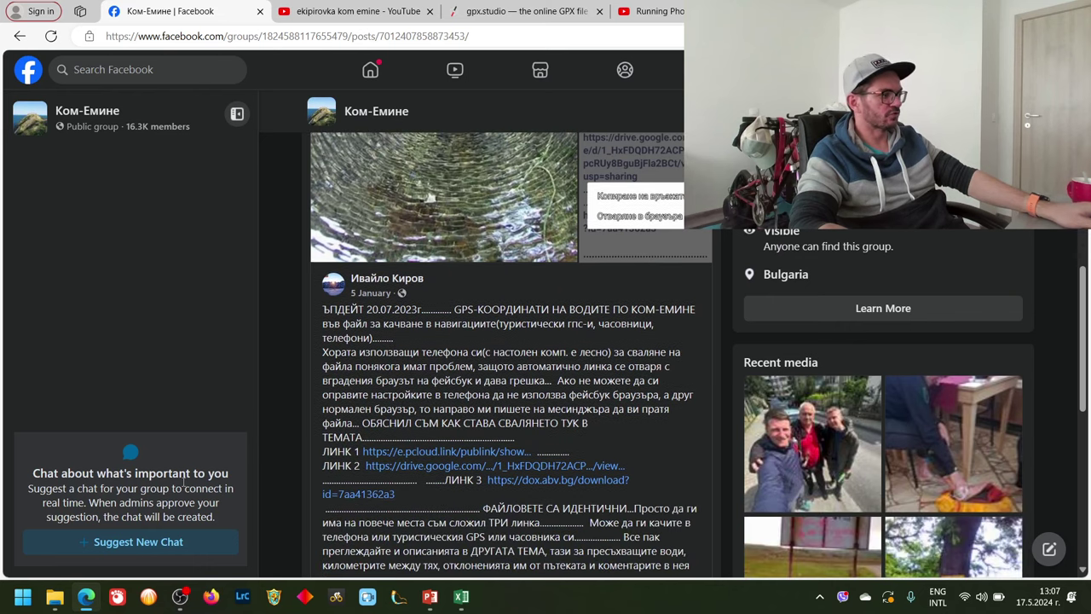
Locate the file ВОДА КОМ-ЕМИНЕ ЮНИ 2020г.gpx in the ком емине проект folder, and return to the browser
key("alt+Tab")
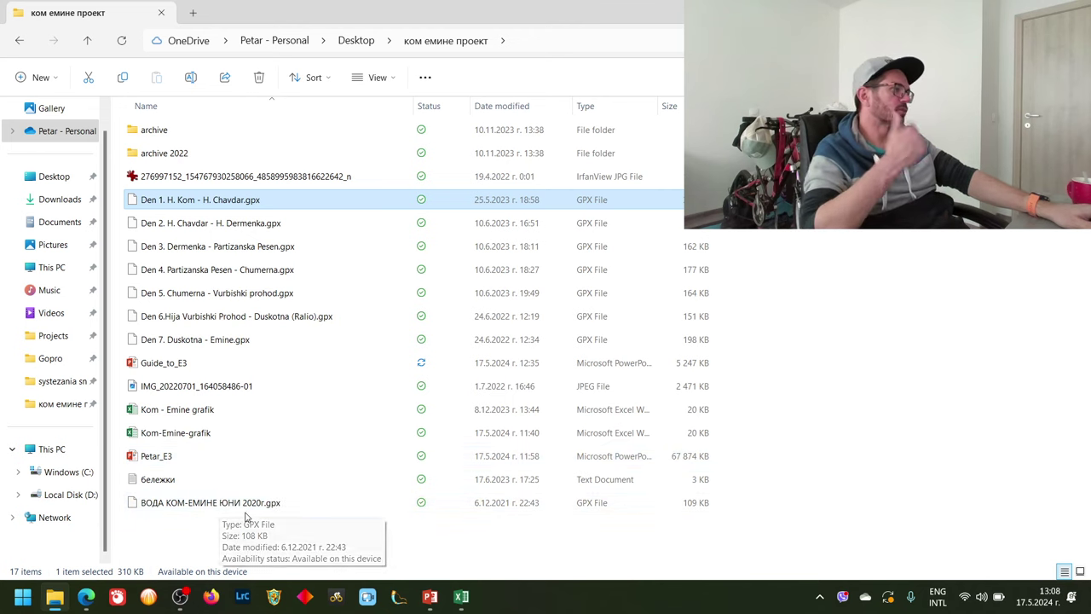
left_click(239, 504)
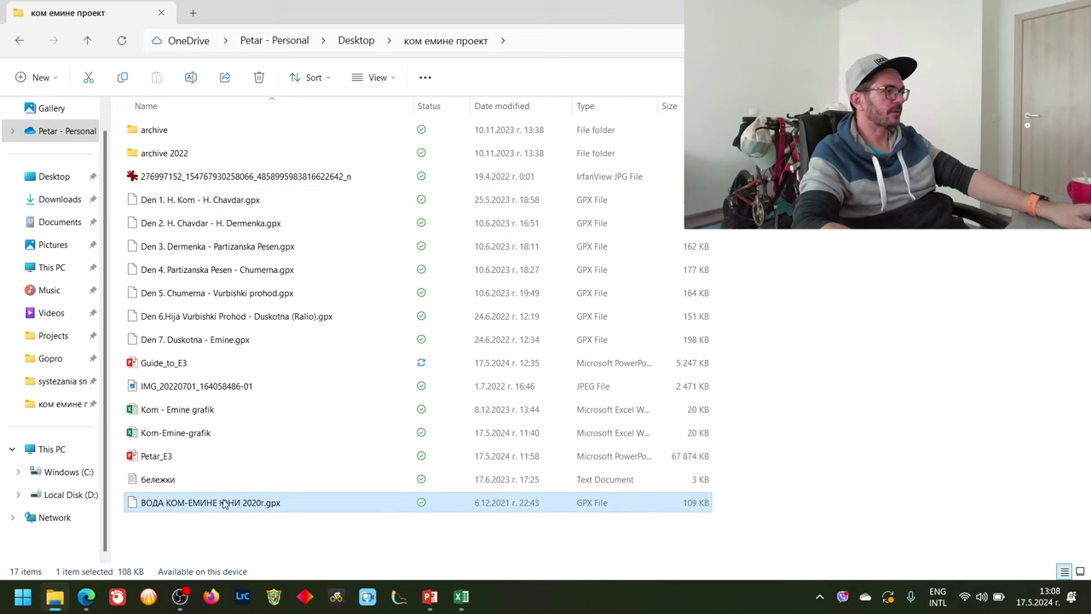
key("alt+Tab")
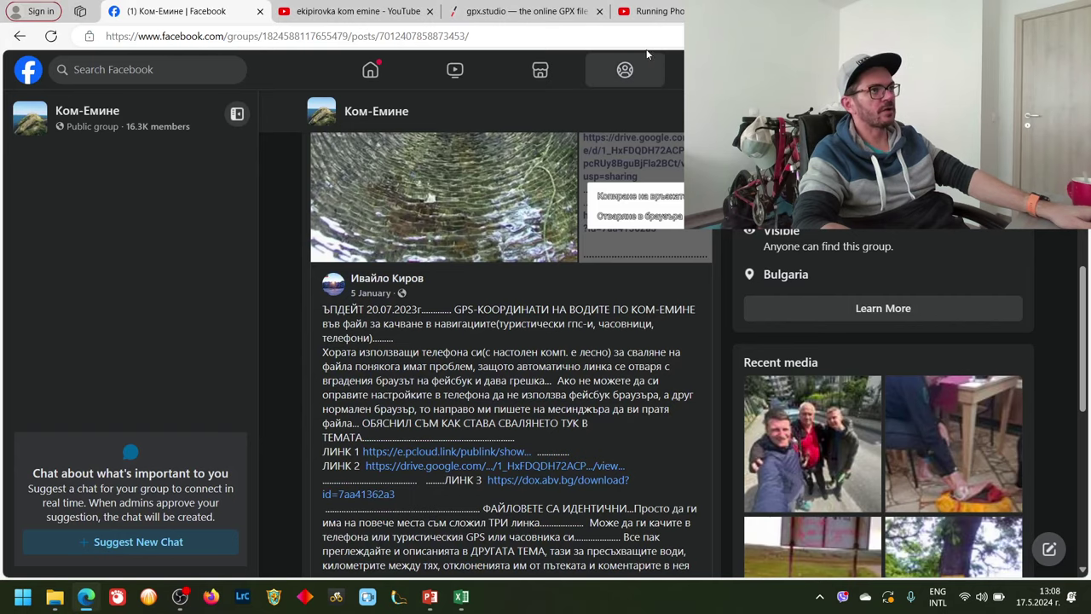
Switch to gpx.studio and clear all loaded traces from the map
left_click(526, 10)
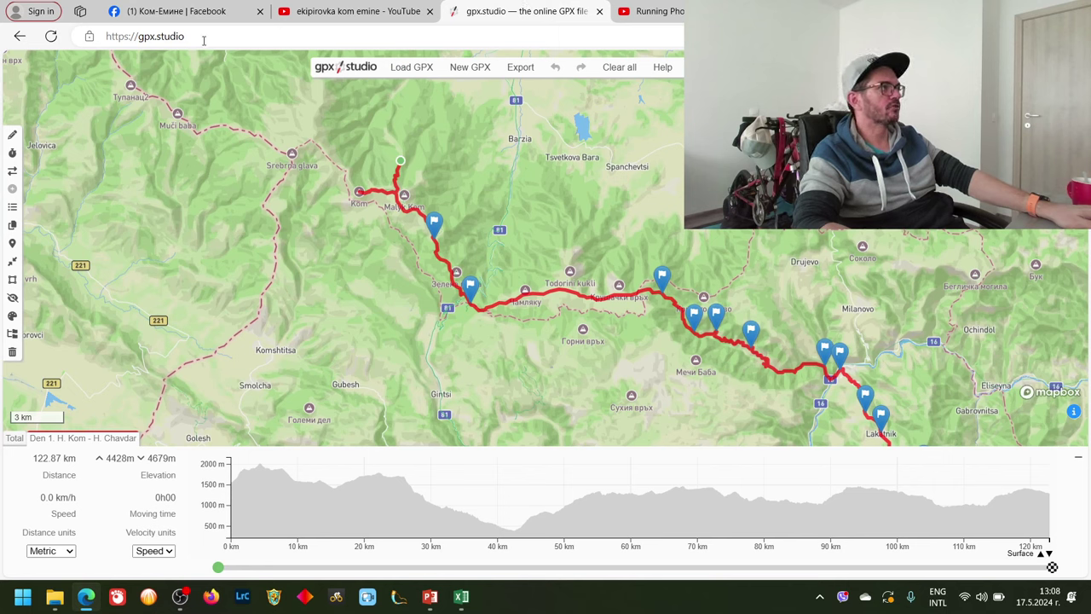
left_click_drag(583, 360, 451, 353)
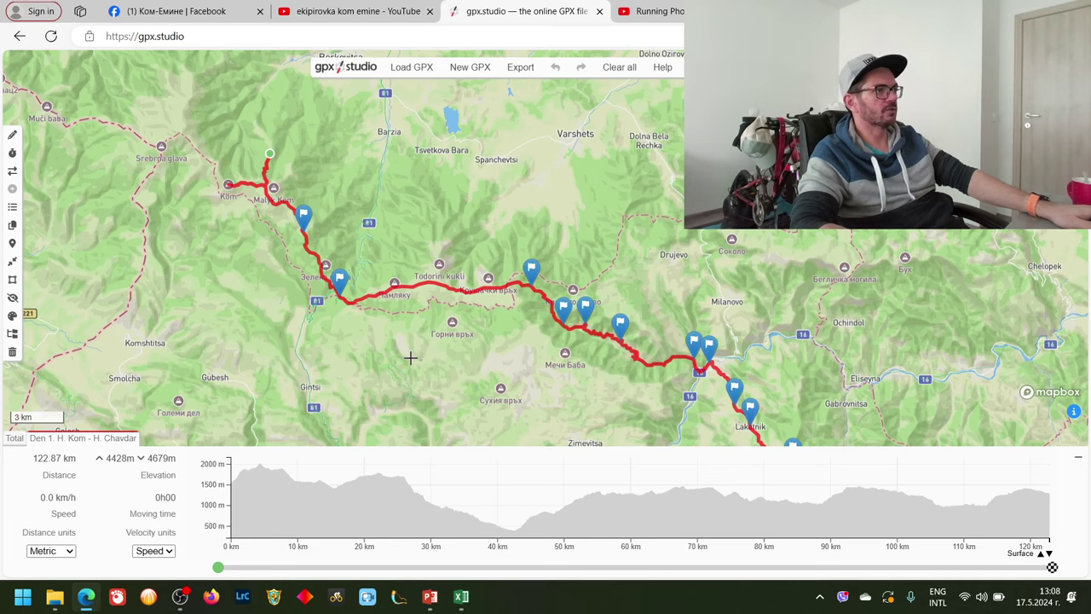
scroll(413, 303, "down", 2)
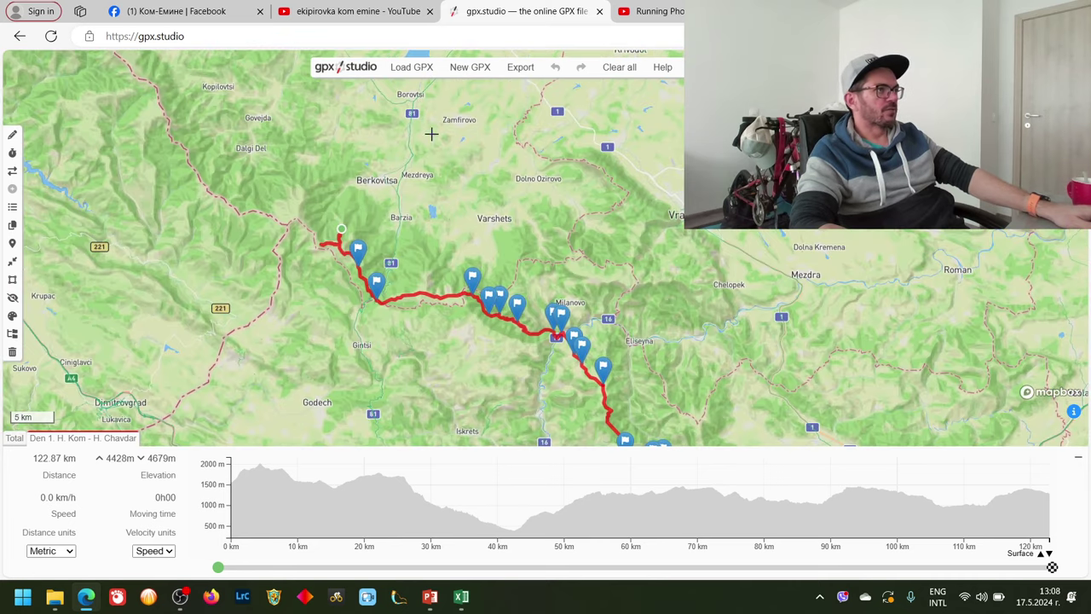
left_click(633, 71)
left_click(517, 331)
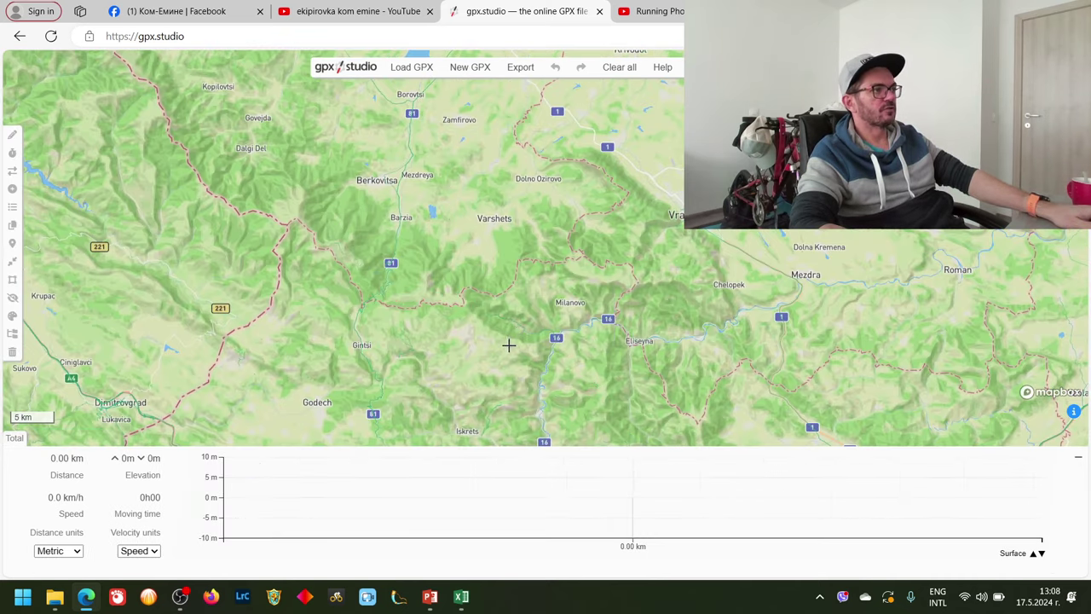
Load ВОДА КОМ-ЕМИНЕ ЮНИ 2020г.gpx from the project folder onto the emptied gpx.studio map
left_click_drag(508, 344, 526, 297)
left_click(55, 597)
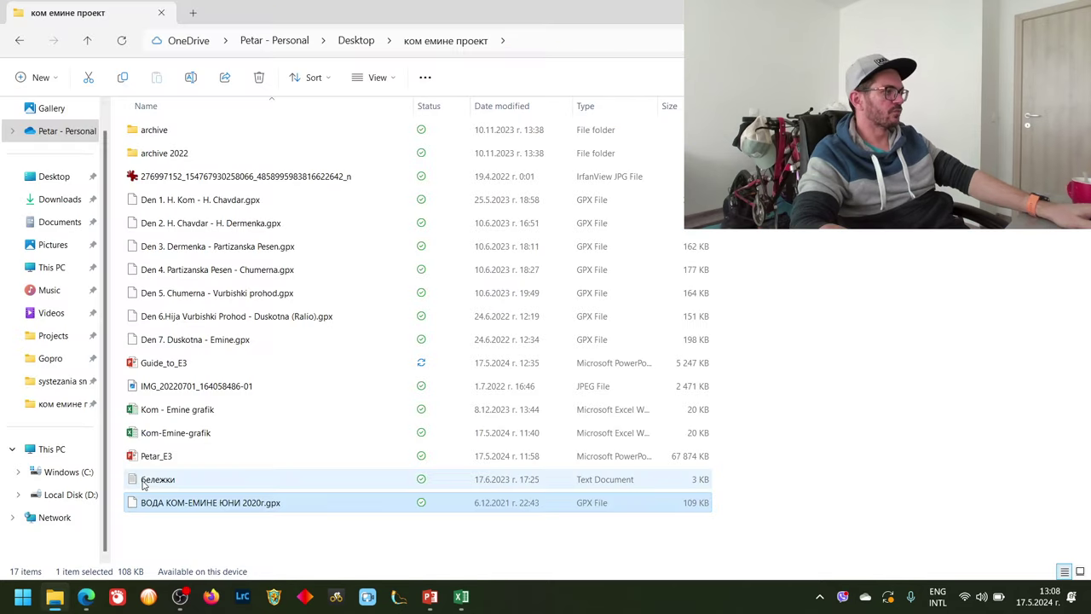
left_click_drag(158, 506, 167, 508)
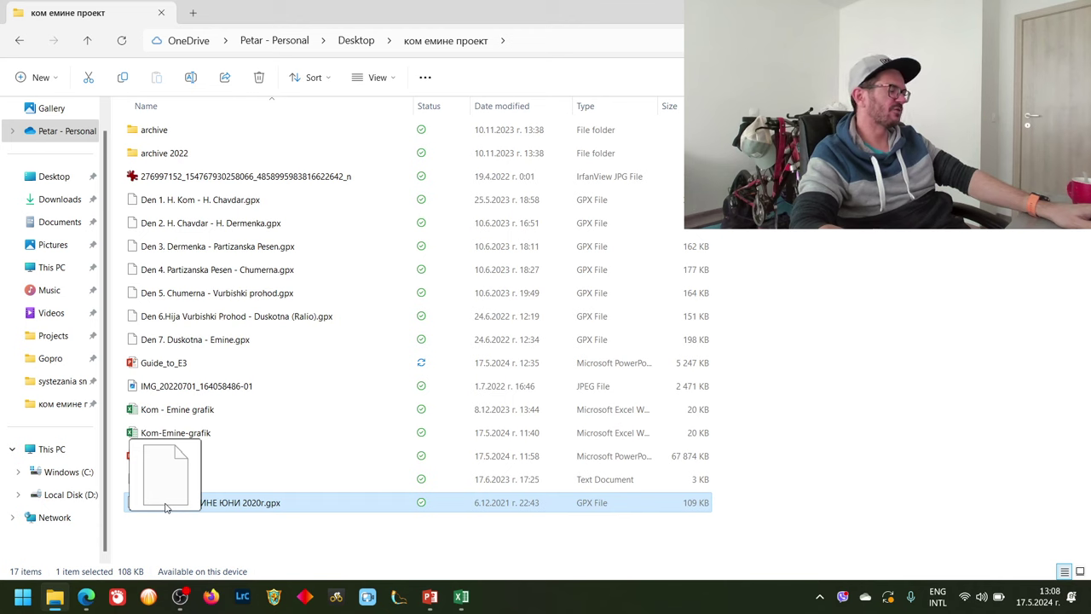
left_click_drag(166, 508, 507, 284)
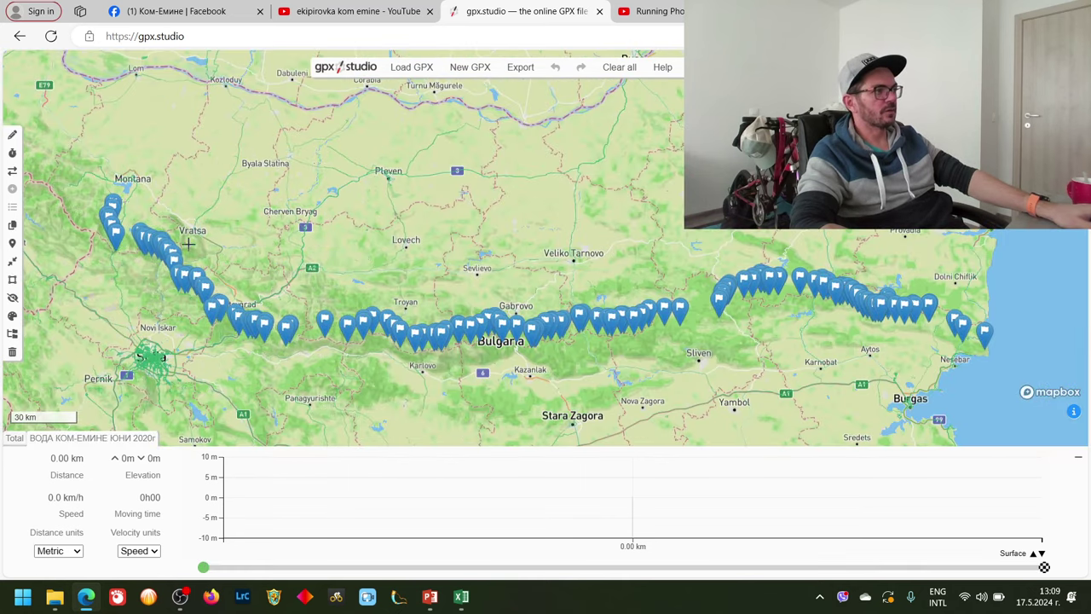
Examine the water waypoints along the whole route, checking the details of individual points near Berkovitsa and Lakatnik
scroll(106, 185, "up", 3)
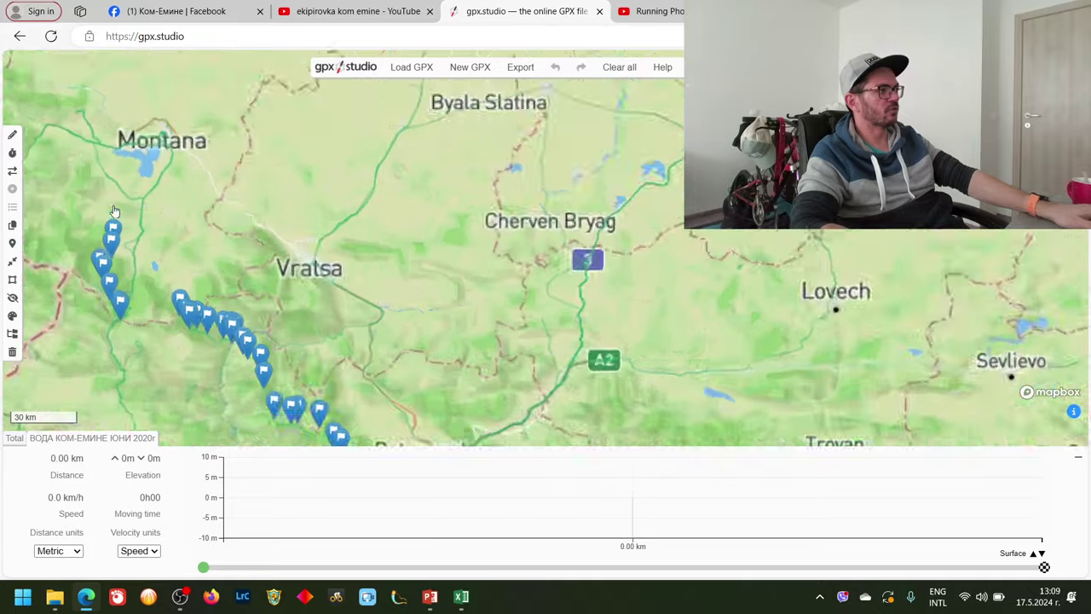
scroll(305, 269, "down", 3)
scroll(305, 269, "down", 2)
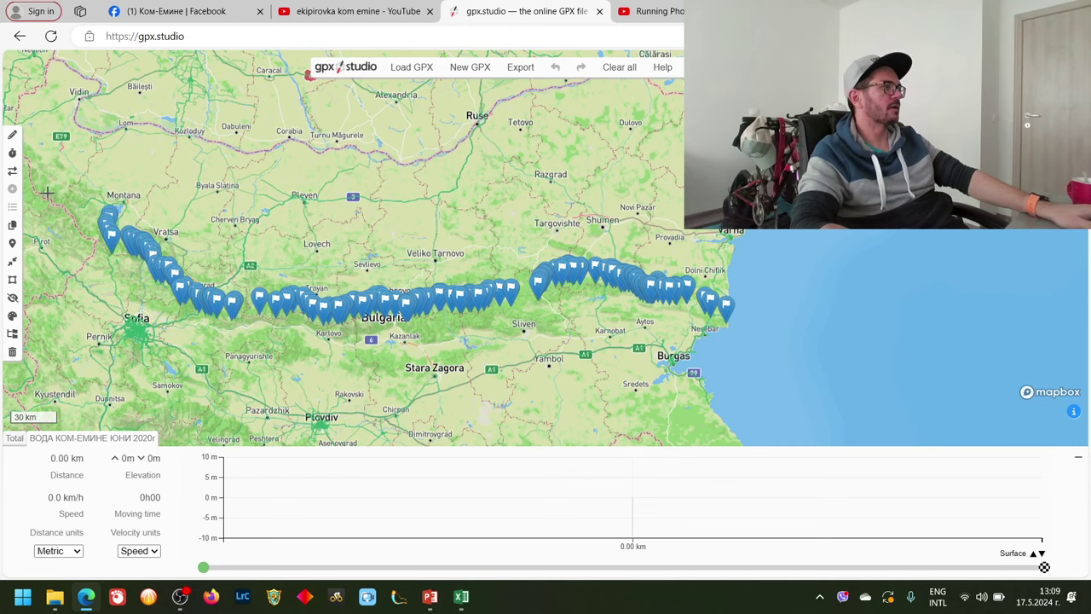
scroll(88, 212, "up", 5)
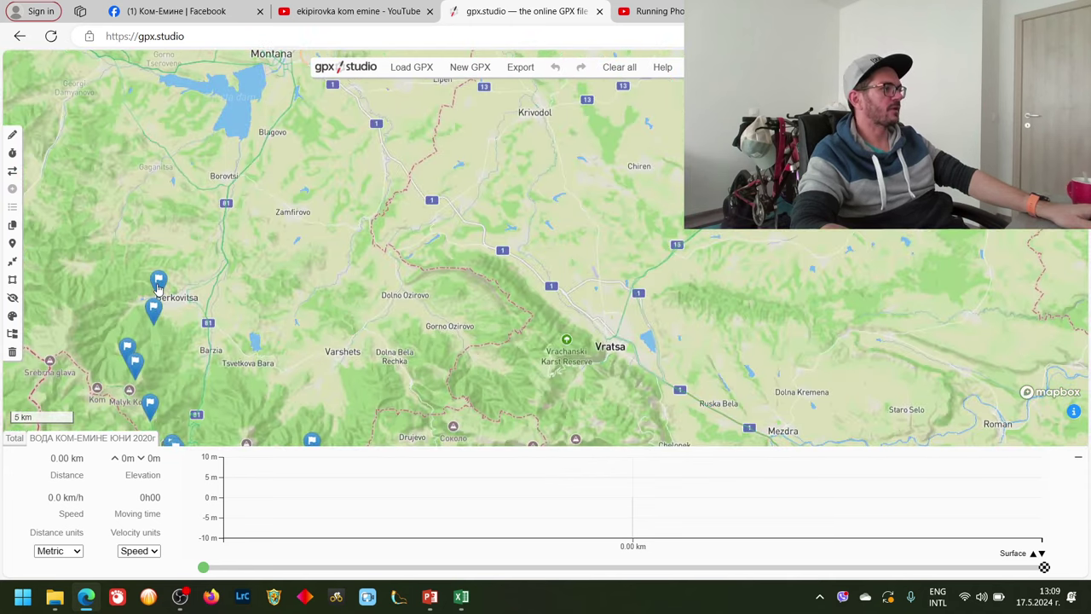
left_click(157, 285)
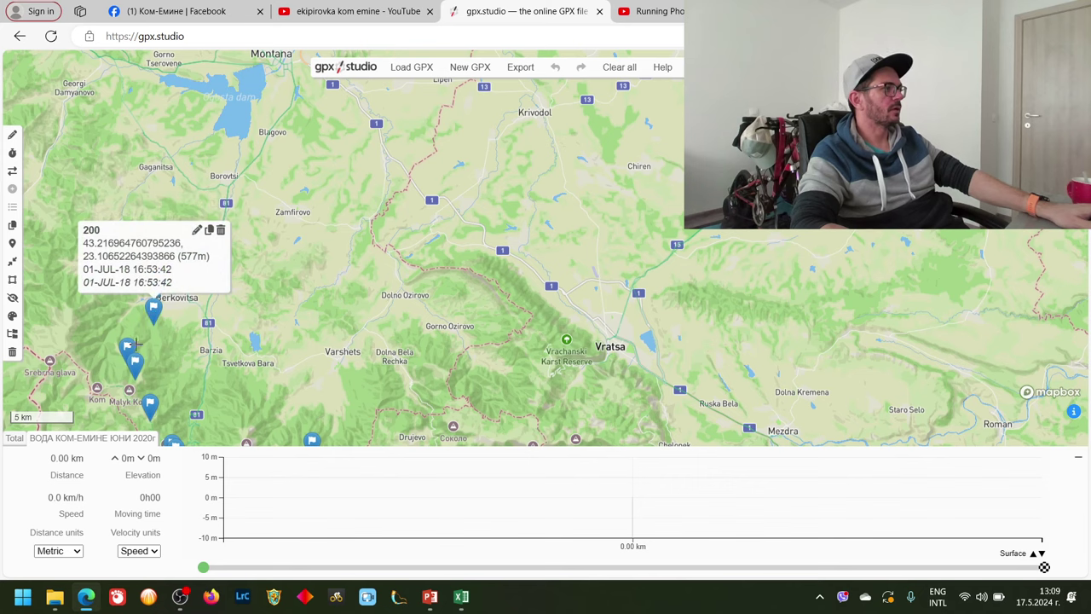
left_click_drag(482, 349, 390, 139)
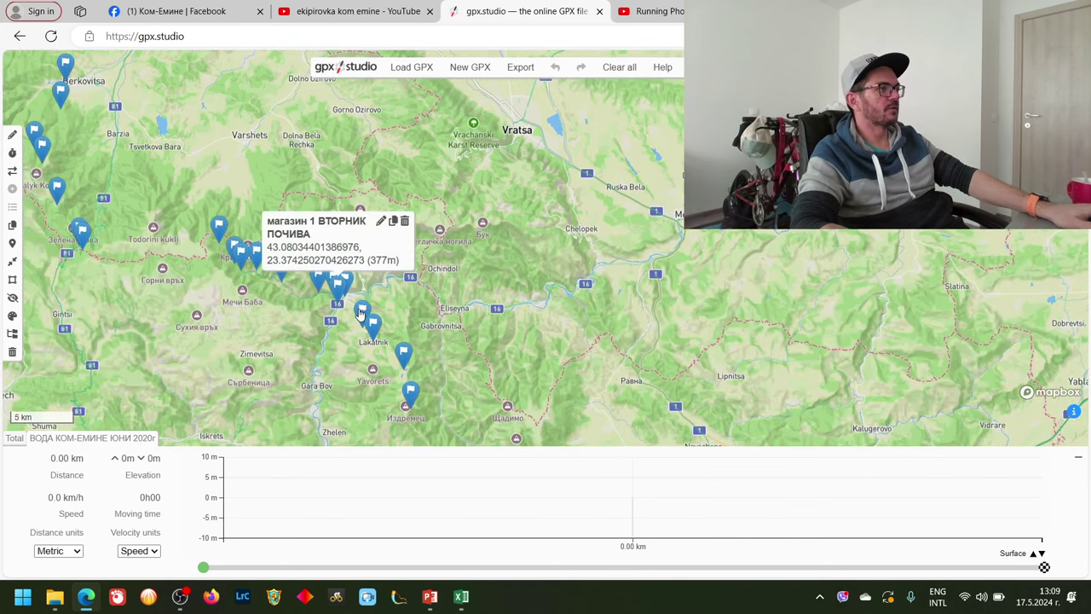
mouse_move(361, 314)
mouse_move(401, 357)
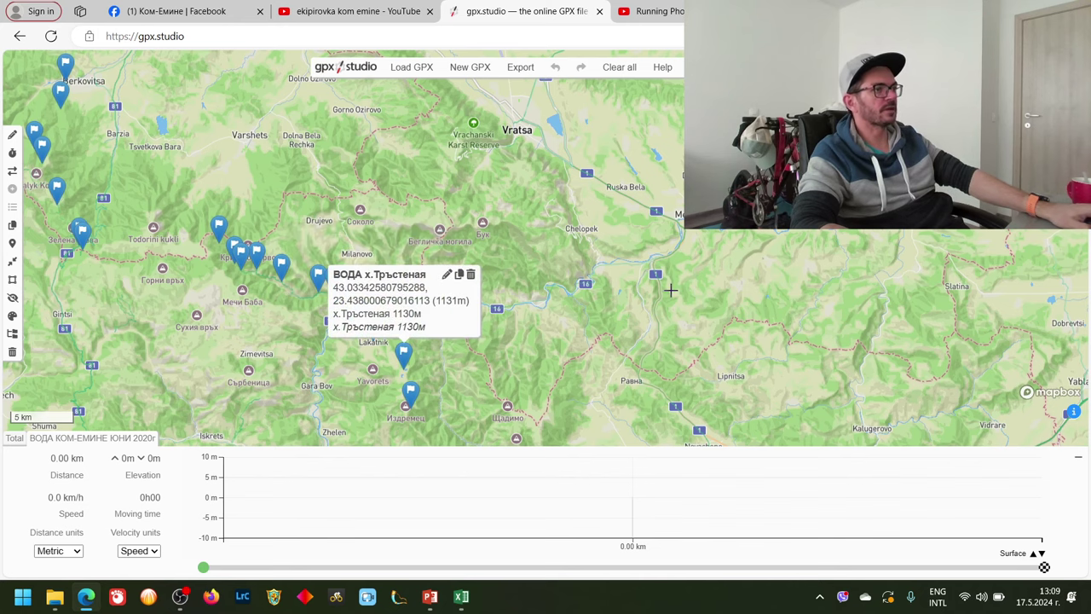
scroll(669, 288, "down", 3)
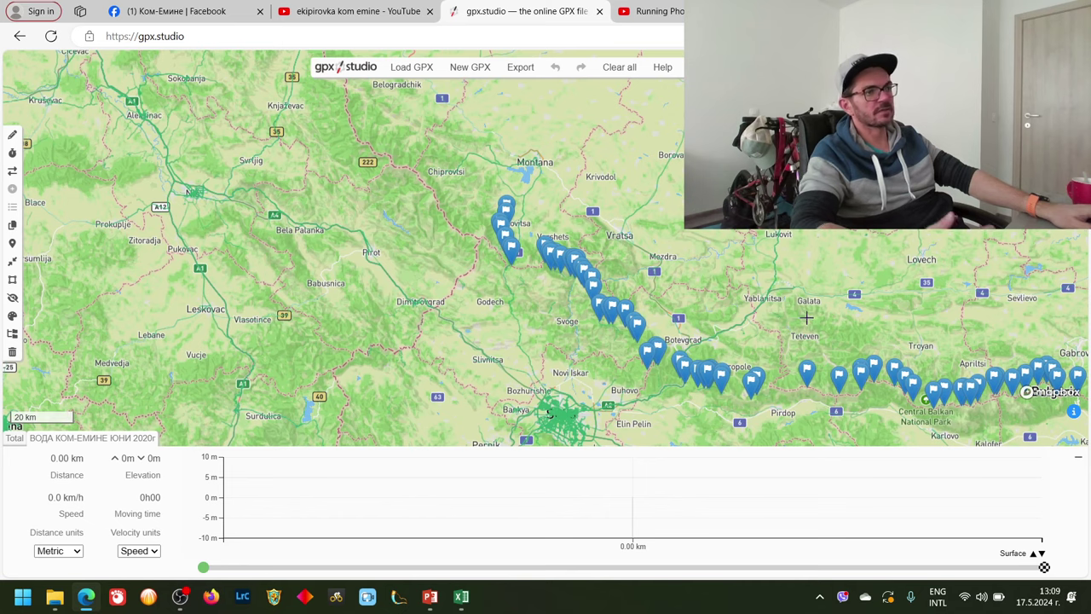
left_click_drag(809, 316, 555, 242)
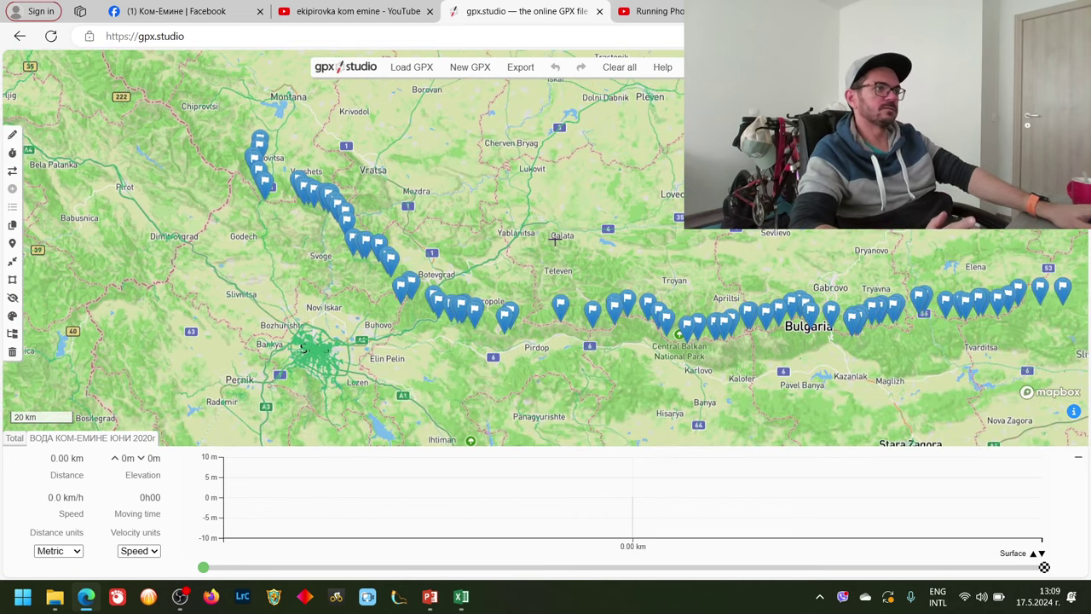
left_click_drag(555, 241, 532, 273)
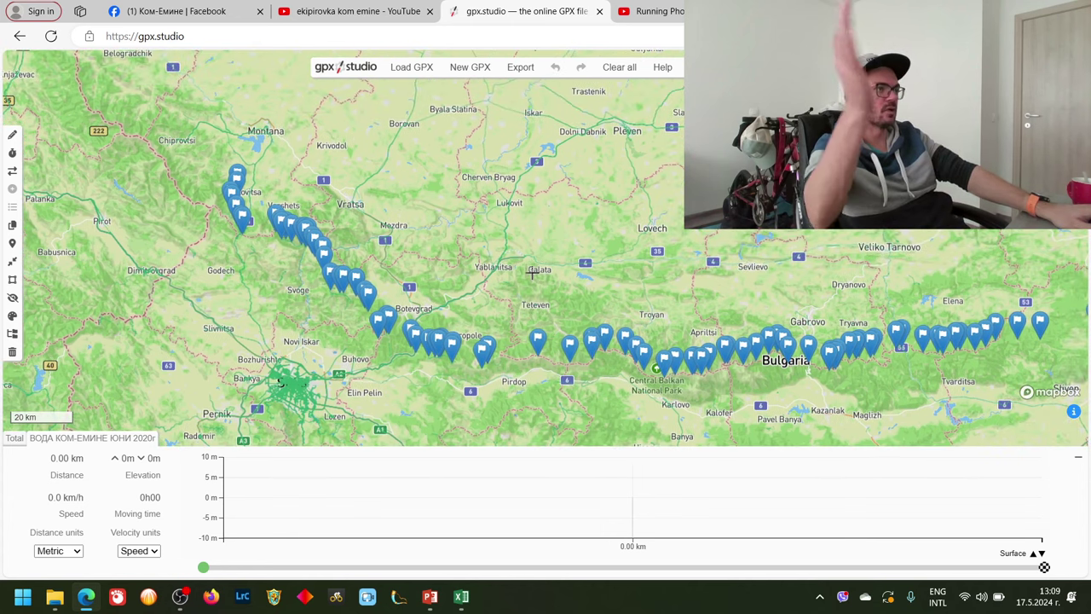
left_click_drag(532, 273, 432, 242)
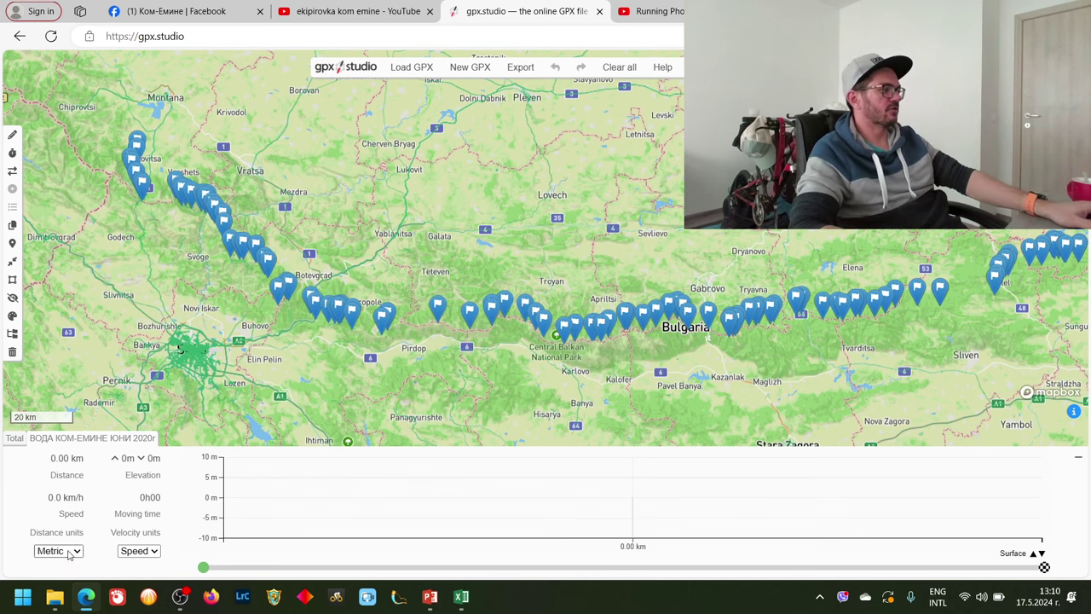
Add the track Den 1. H. Kom - H. Chavdar.gpx from the project folder to the map alongside the water points
left_click(54, 597)
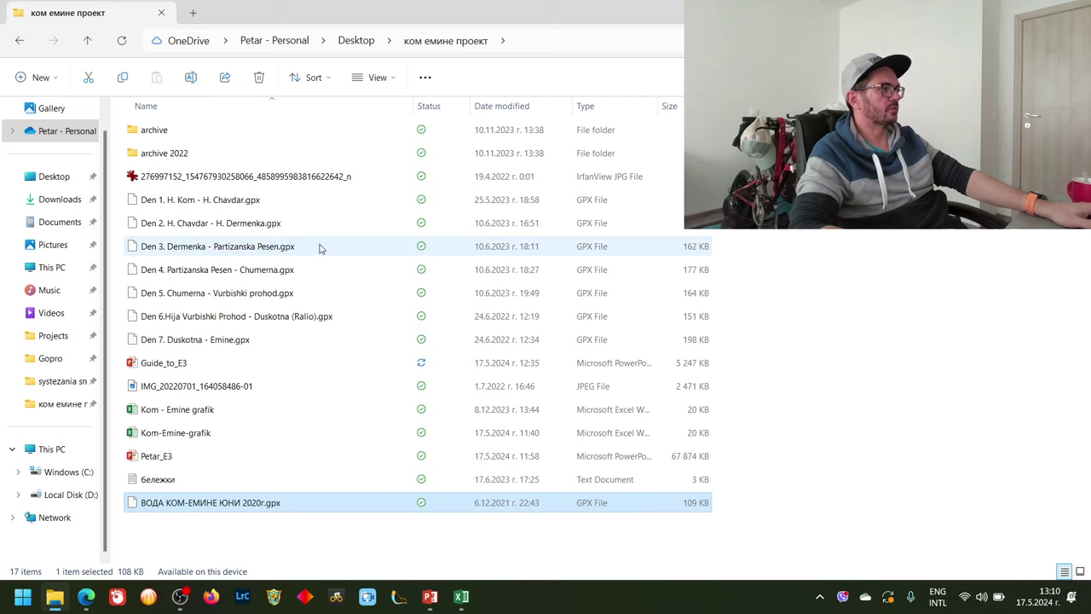
left_click_drag(171, 206, 329, 352)
scroll(220, 363, "up", 3)
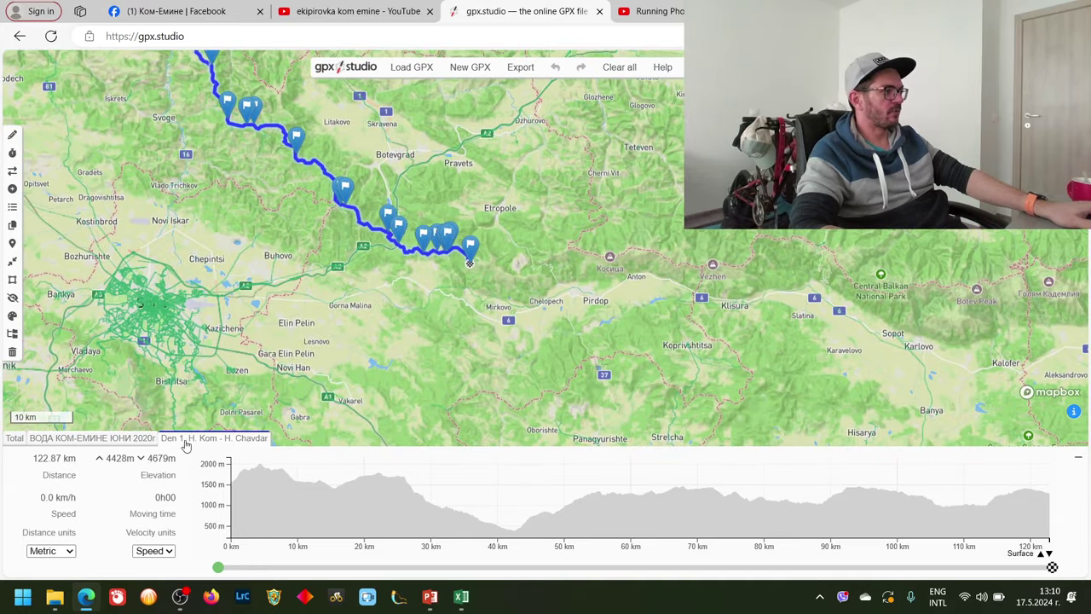
Alternate between the ВОДА КОМ-ЕМИНЕ file and the Den 1 track to compare their waypoints along the route
left_click(96, 444)
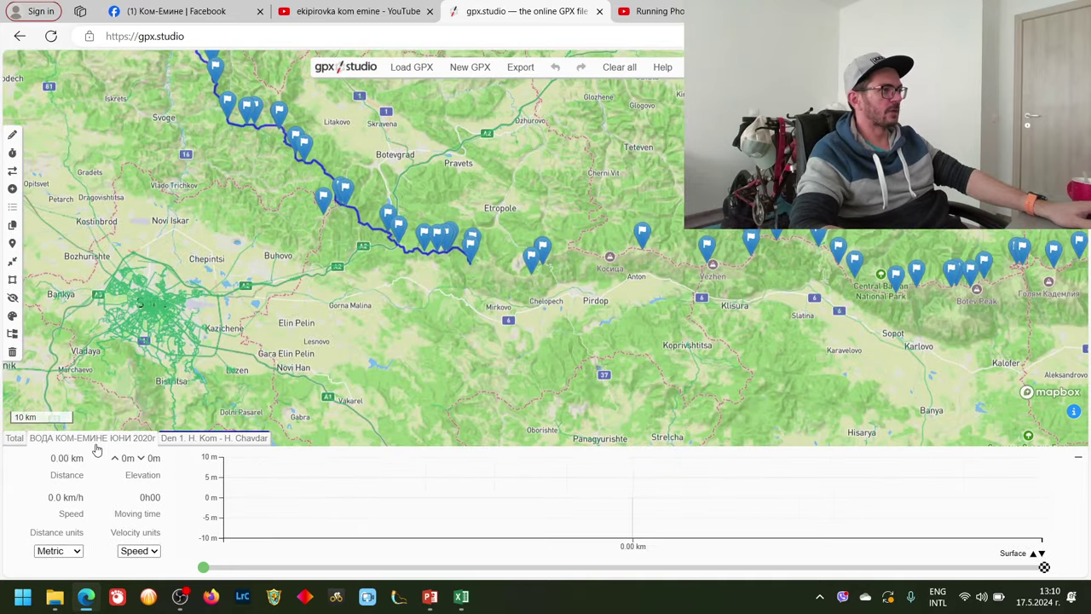
left_click(192, 440)
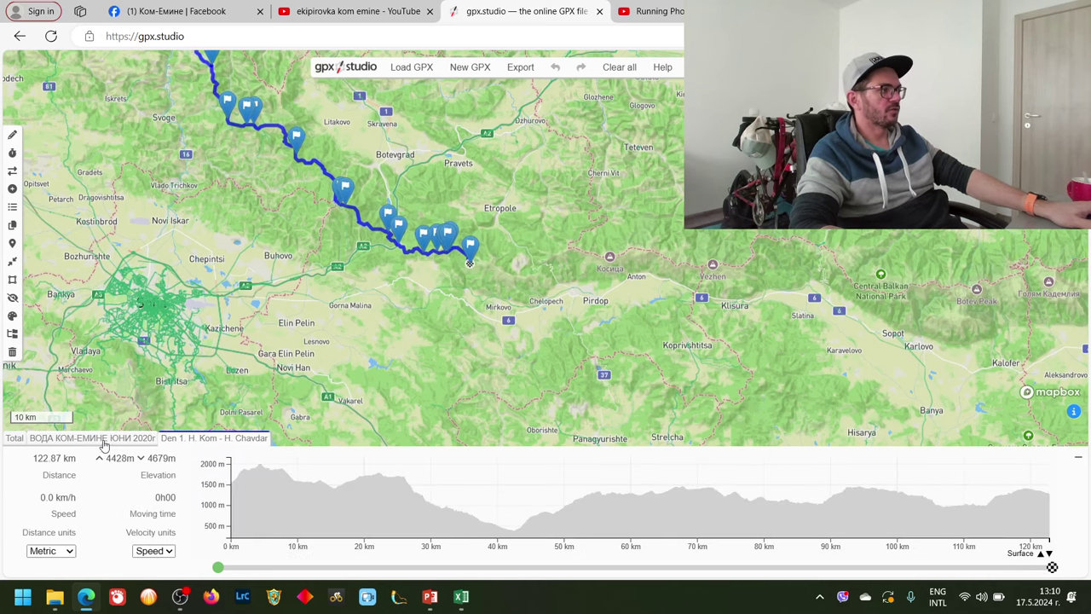
left_click_drag(255, 145, 413, 218)
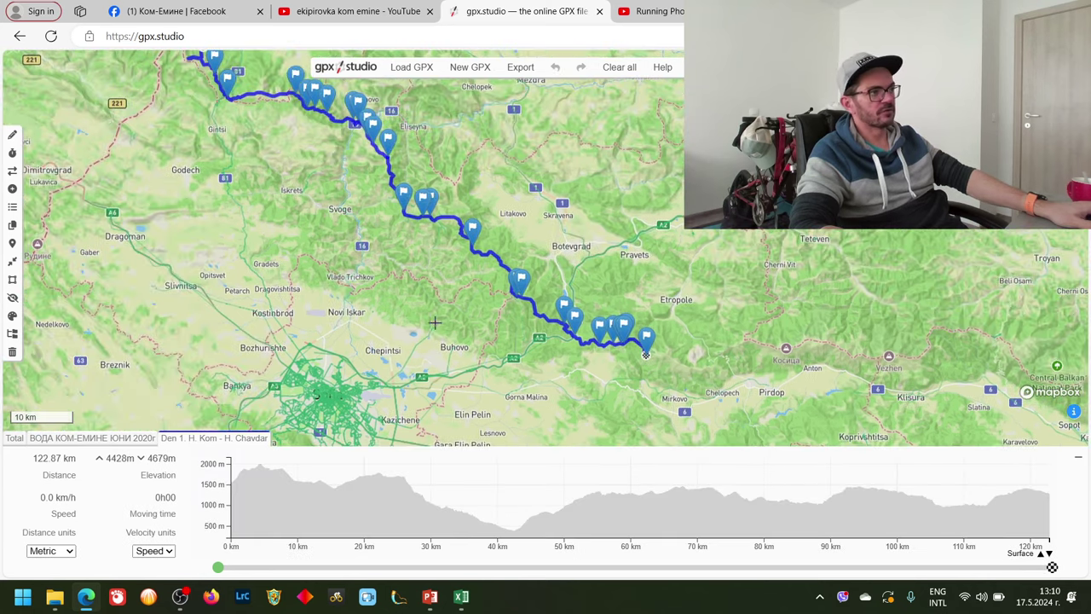
left_click(85, 439)
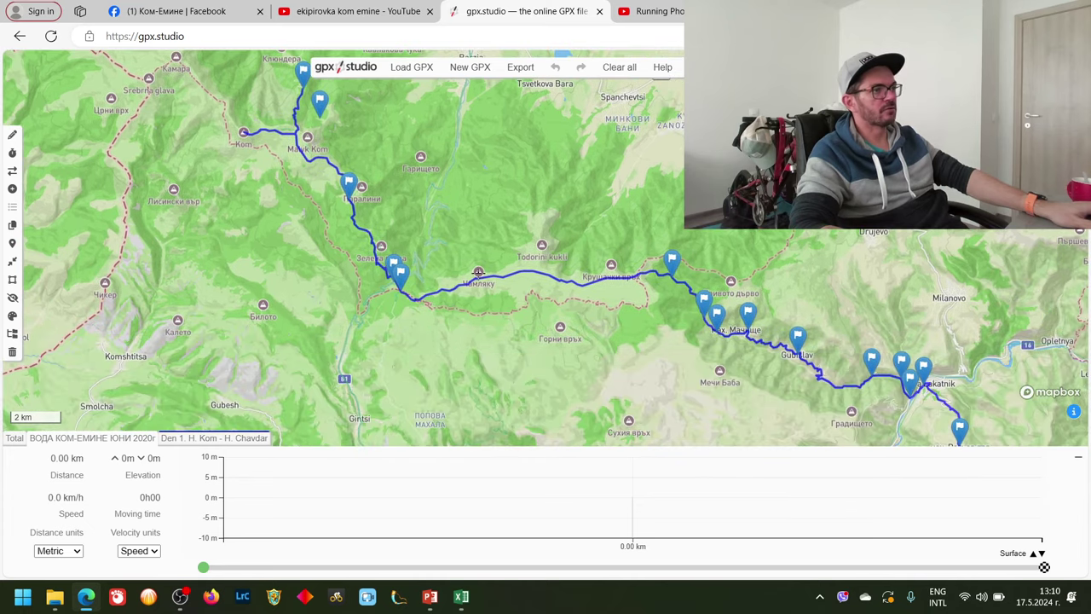
scroll(588, 281, "up", 1)
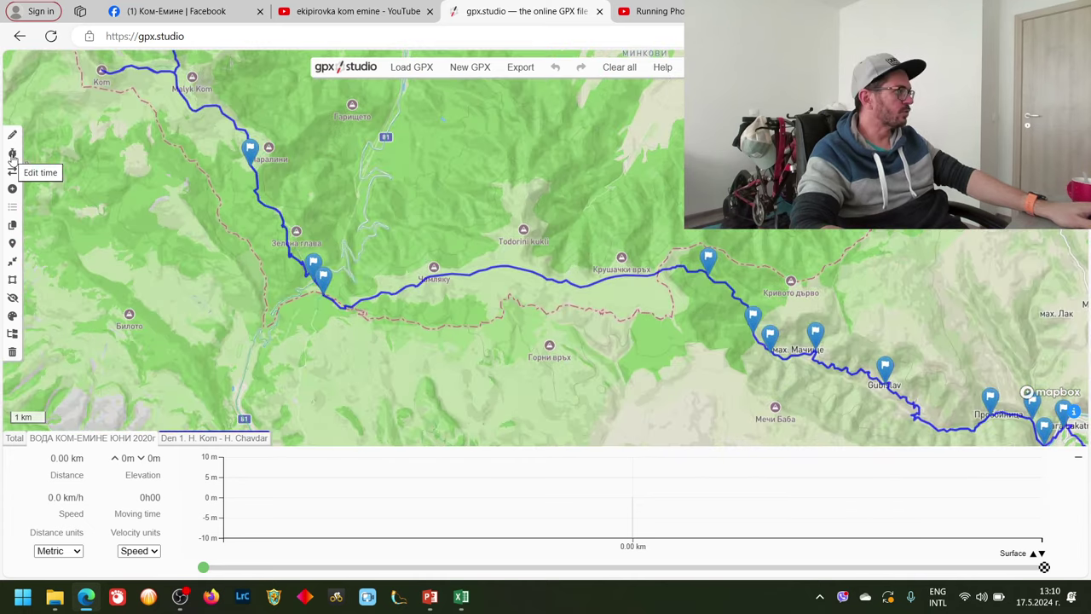
left_click(13, 245)
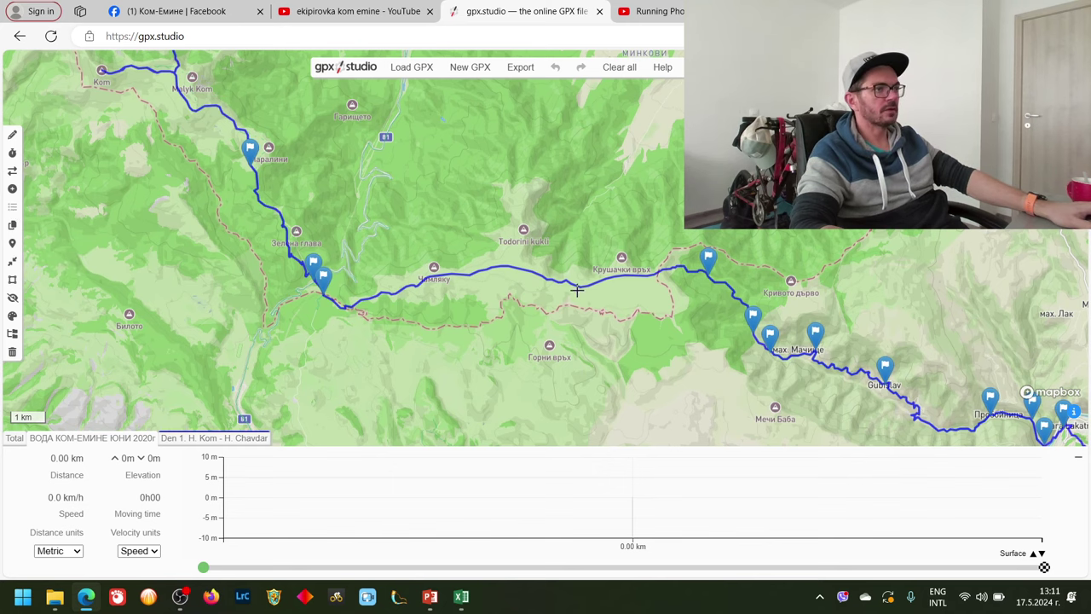
Inspect the Den 1 track's own waypoints along its first section from Kom past Зелена глава
scroll(623, 283, "down", 5)
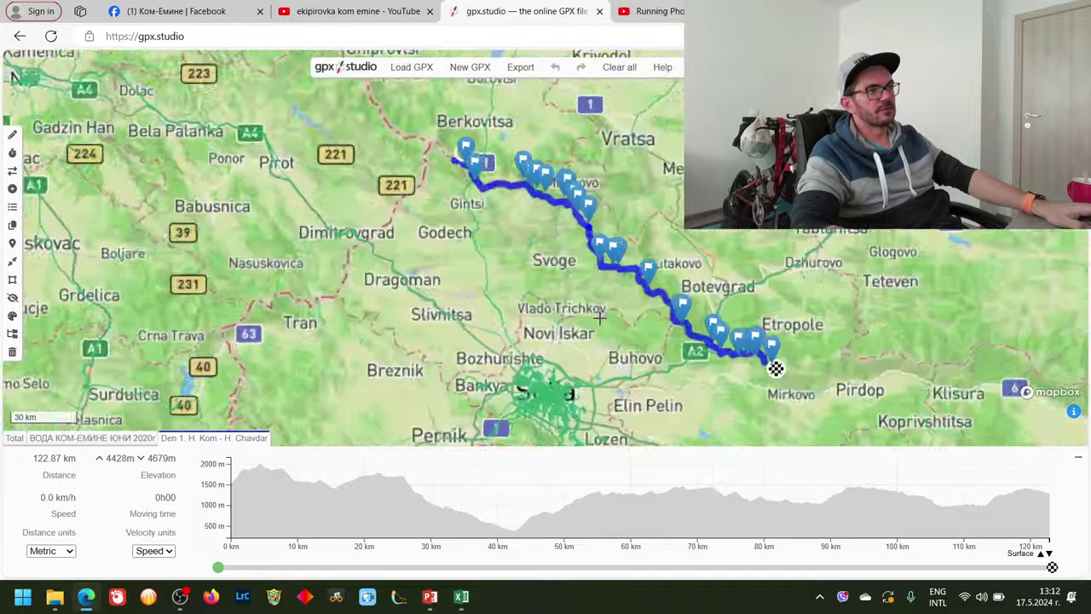
scroll(599, 317, "up", 2)
left_click_drag(388, 105, 419, 281)
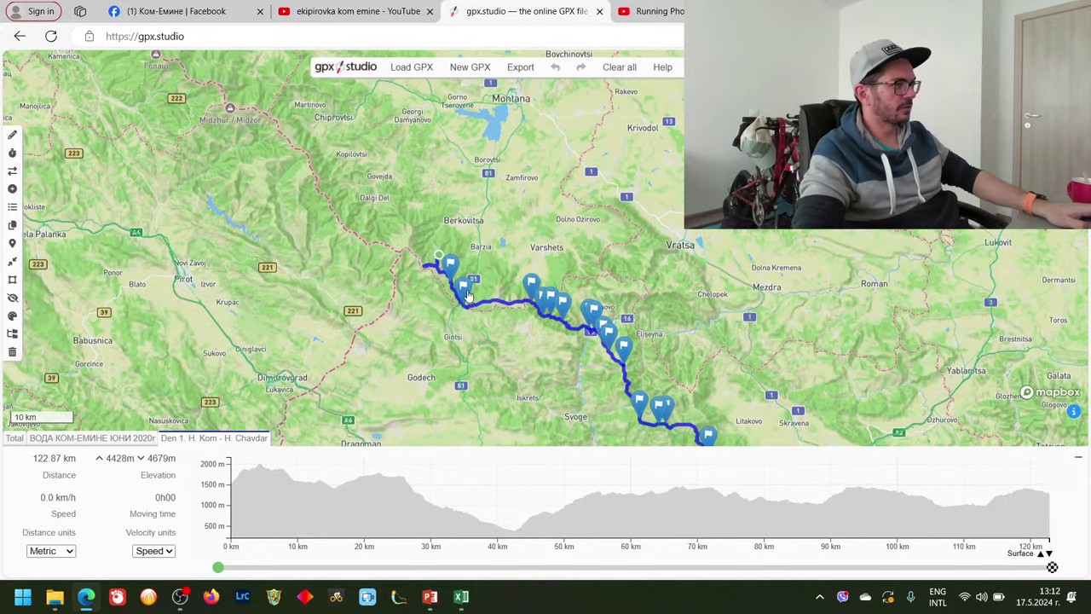
scroll(468, 297, "up", 5)
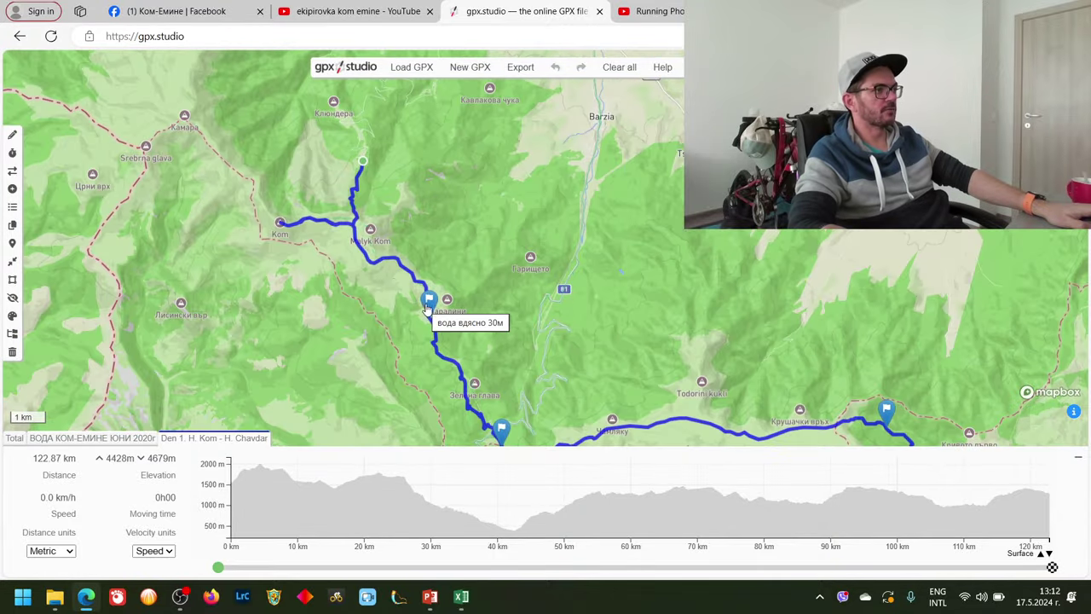
left_click_drag(424, 311, 365, 250)
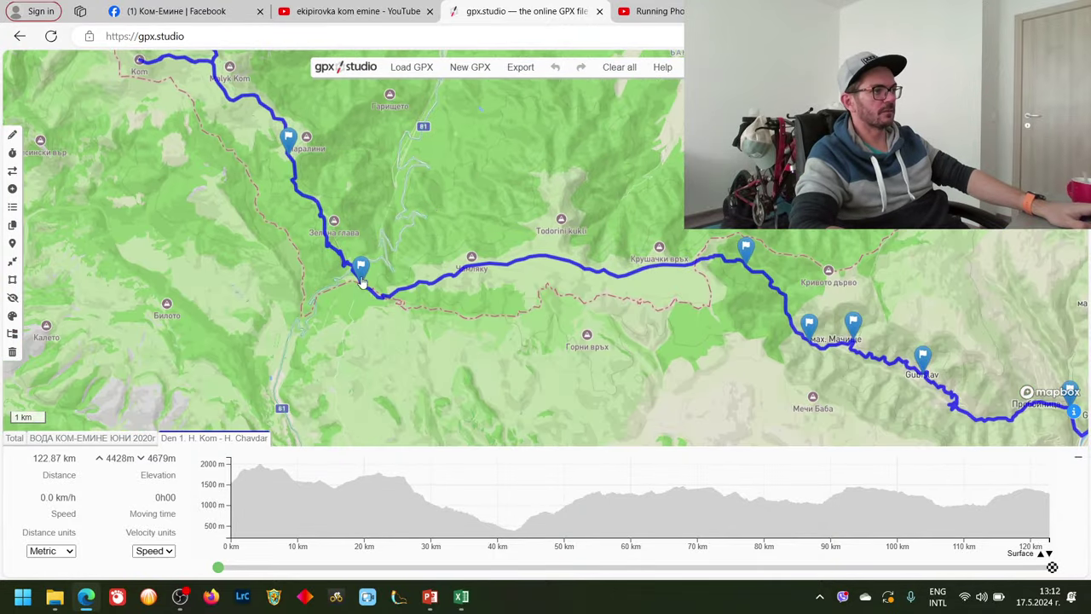
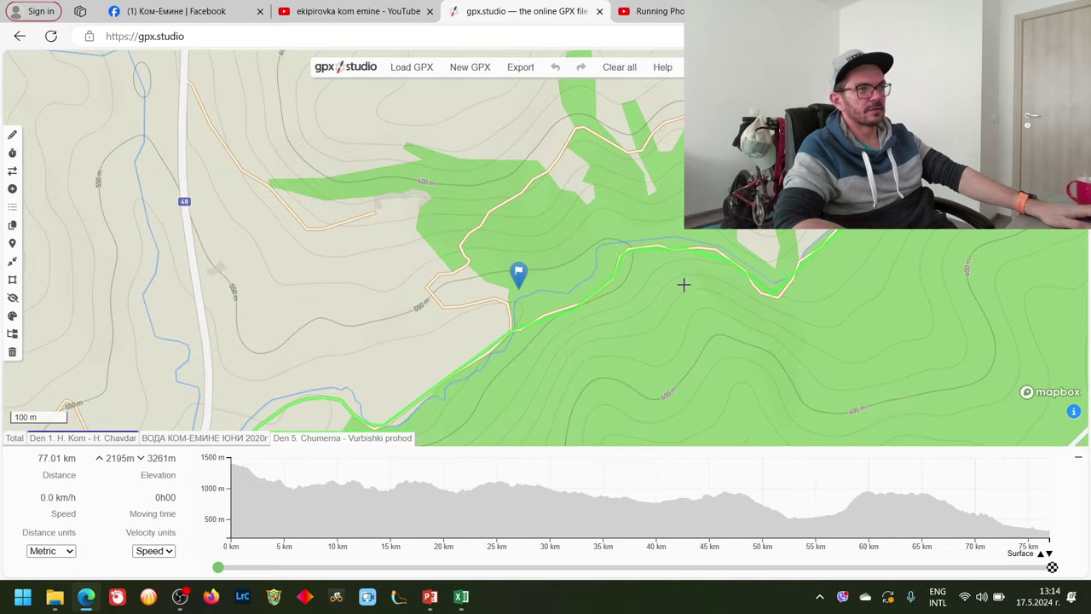
Examine the Den 5 track from the waypoint northeast of Kotel past Арпалъка to the next waypoint farther east
left_click_drag(685, 256, 555, 278)
scroll(724, 319, "down", 3)
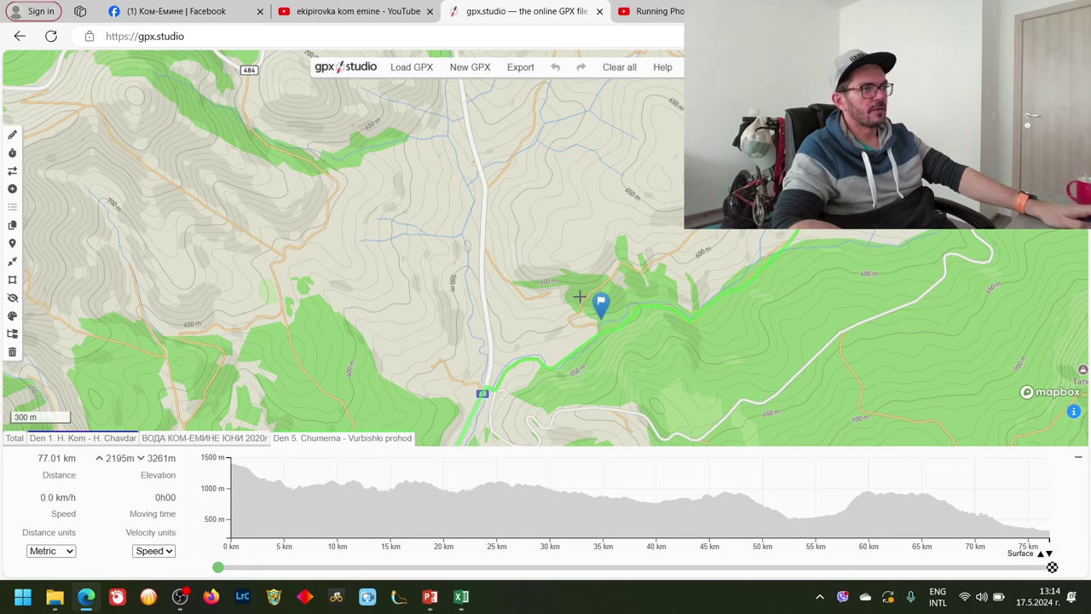
left_click_drag(684, 302, 738, 234)
left_click_drag(685, 256, 682, 275)
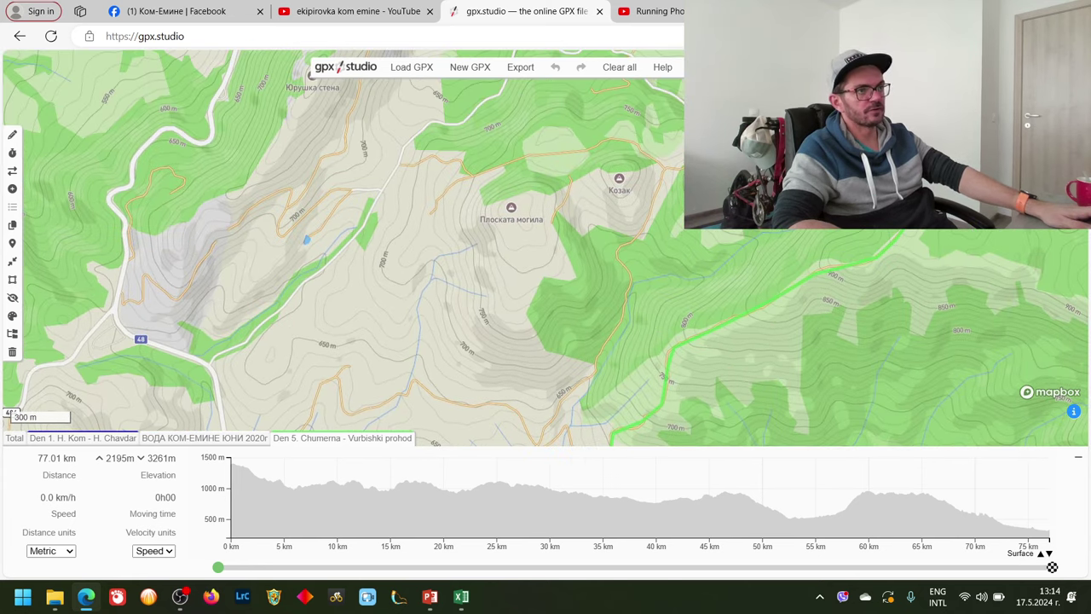
scroll(677, 261, "up", 3)
scroll(492, 372, "up", 2)
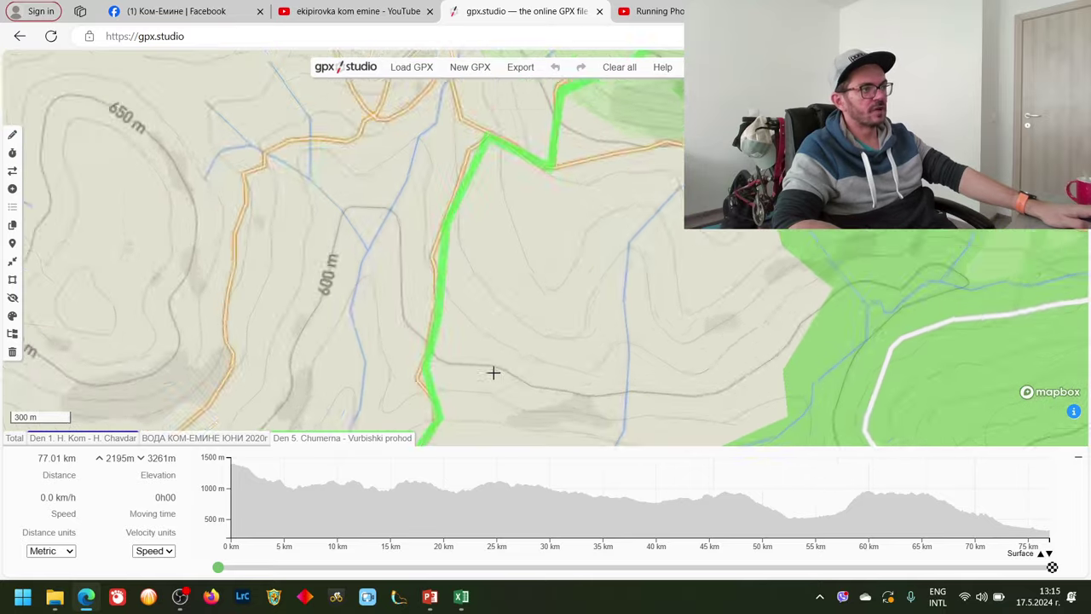
scroll(528, 387, "down", 3)
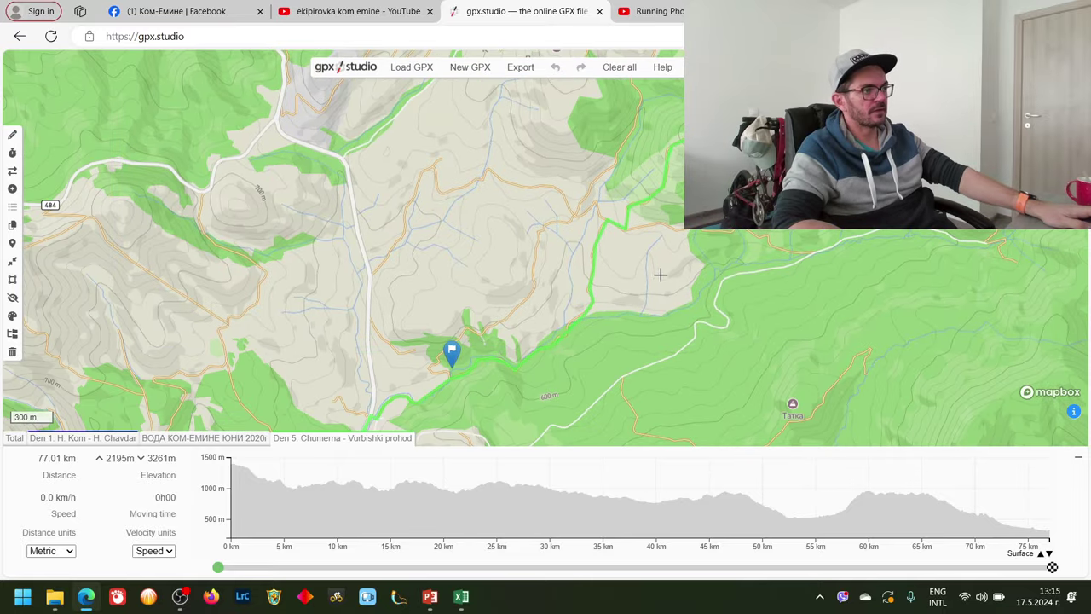
scroll(660, 274, "down", 2)
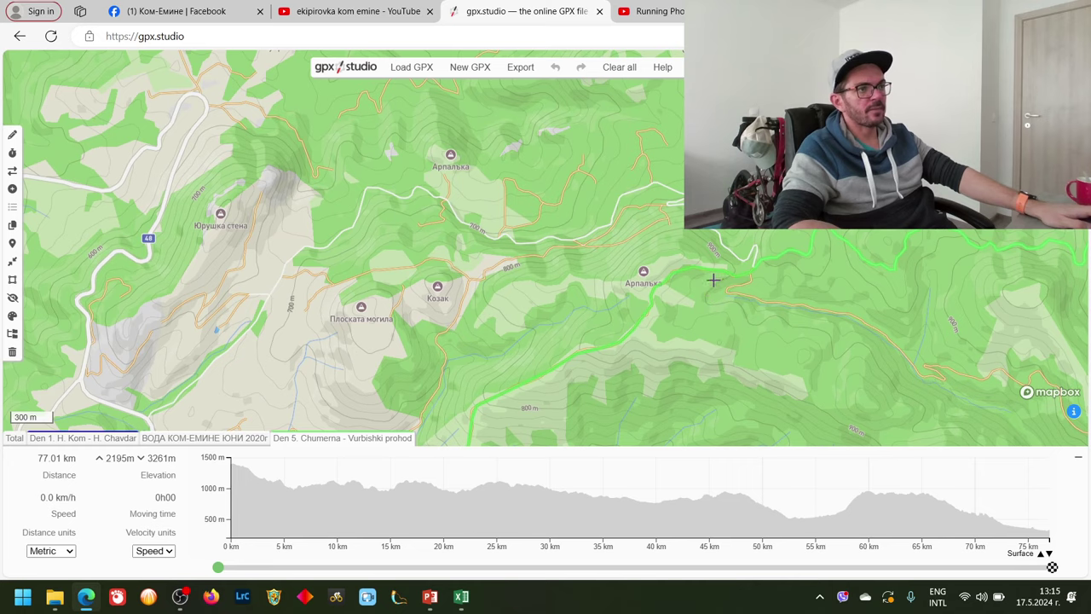
scroll(713, 279, "down", 1)
scroll(650, 311, "up", 1)
scroll(669, 299, "up", 1)
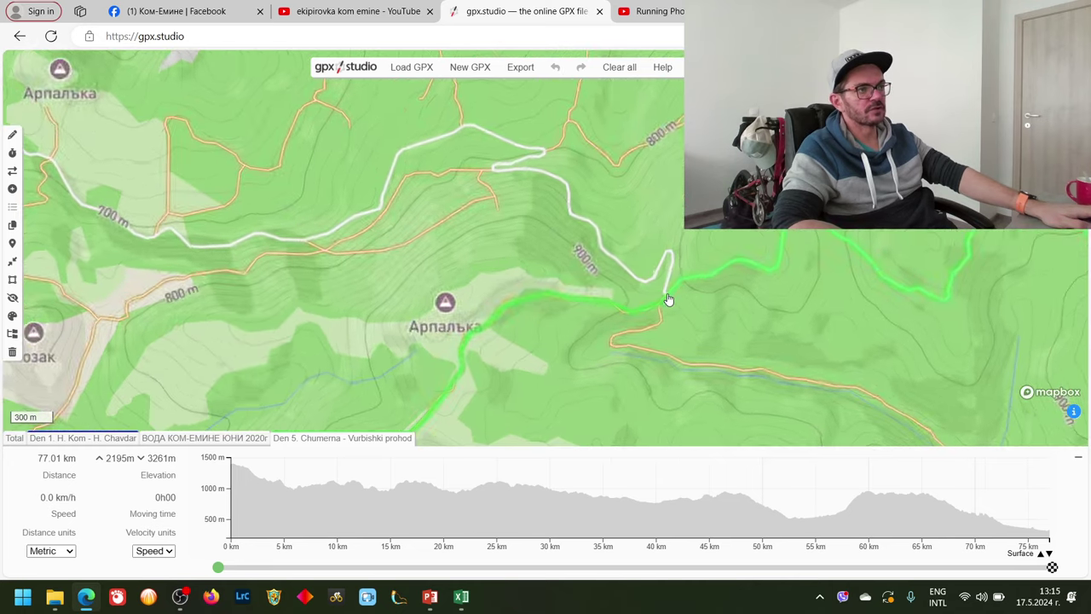
scroll(789, 324, "down", 1)
left_click_drag(868, 343, 580, 375)
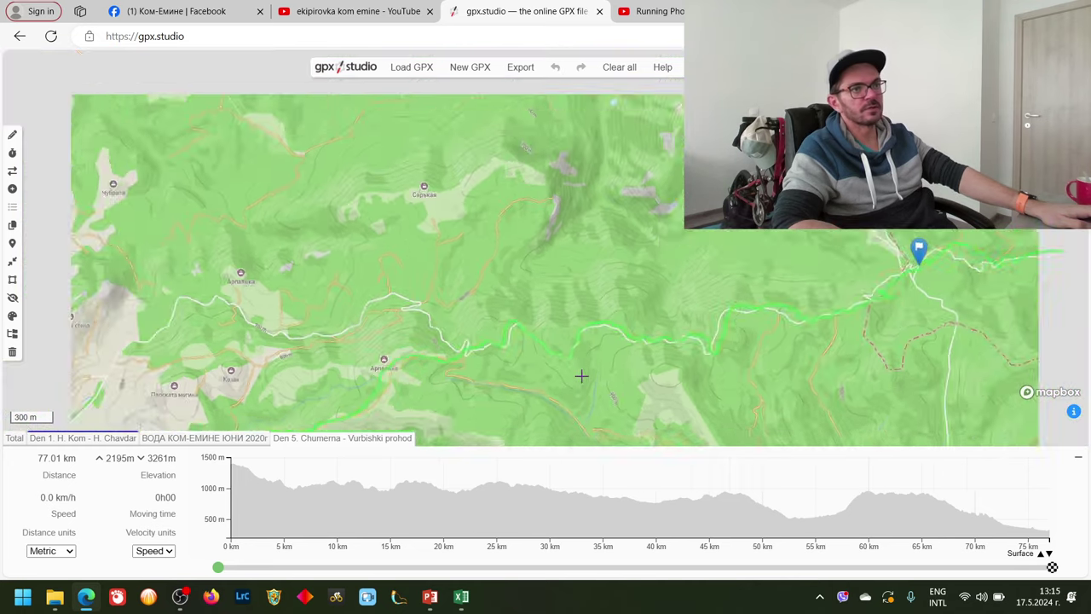
scroll(616, 377, "down", 1)
mouse_move(473, 341)
left_mouse_down()
mouse_move(640, 236)
mouse_move(625, 366)
left_mouse_up()
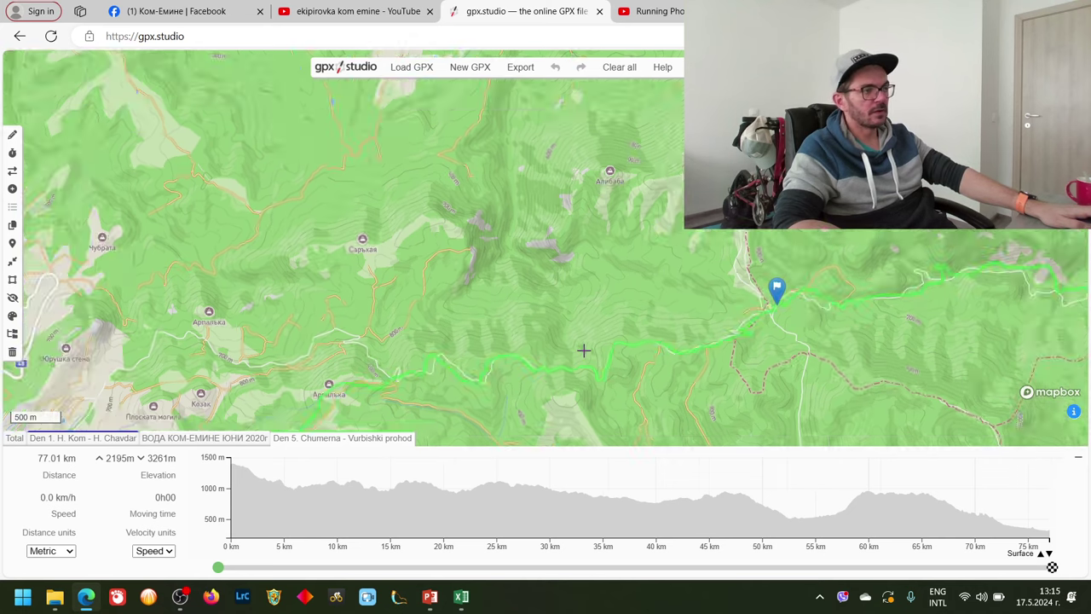
Review the Den 5 track back toward Kotel, comparing the waypoint in town with the one just northeast of it
scroll(553, 366, "down", 2)
scroll(514, 368, "up", 1)
mouse_move(514, 368)
left_mouse_down()
mouse_move(570, 368)
mouse_move(661, 274)
left_mouse_up()
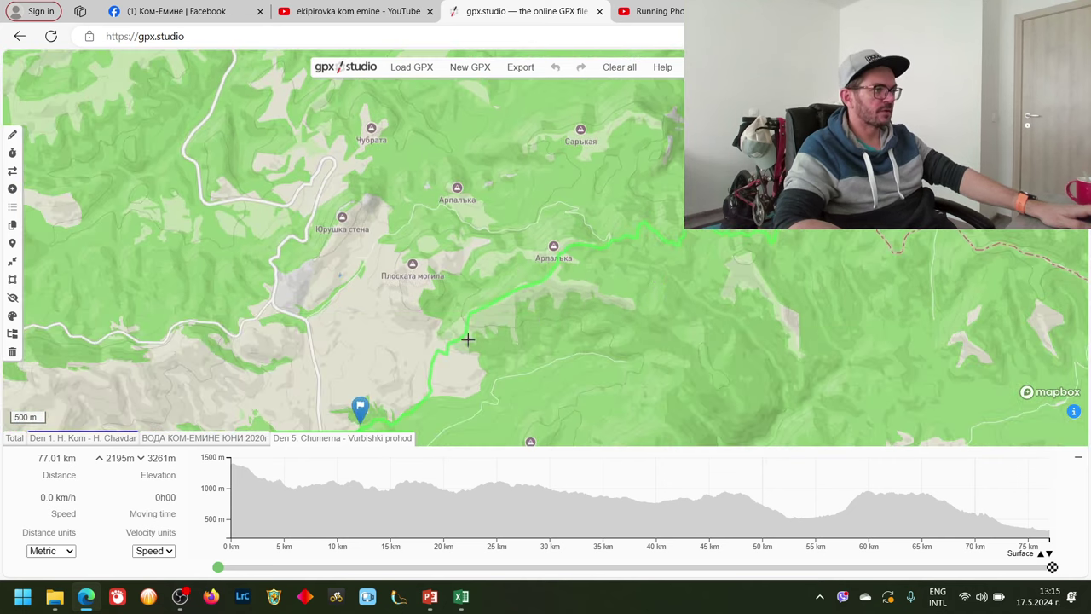
left_click_drag(487, 393, 619, 237)
scroll(497, 336, "up", 2)
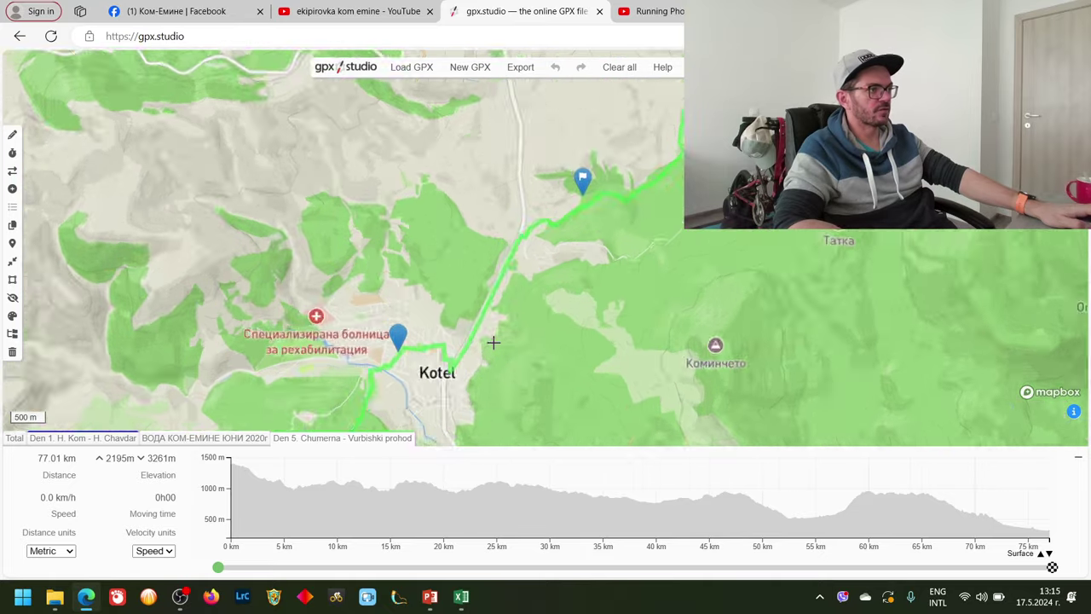
left_click_drag(609, 211, 529, 311)
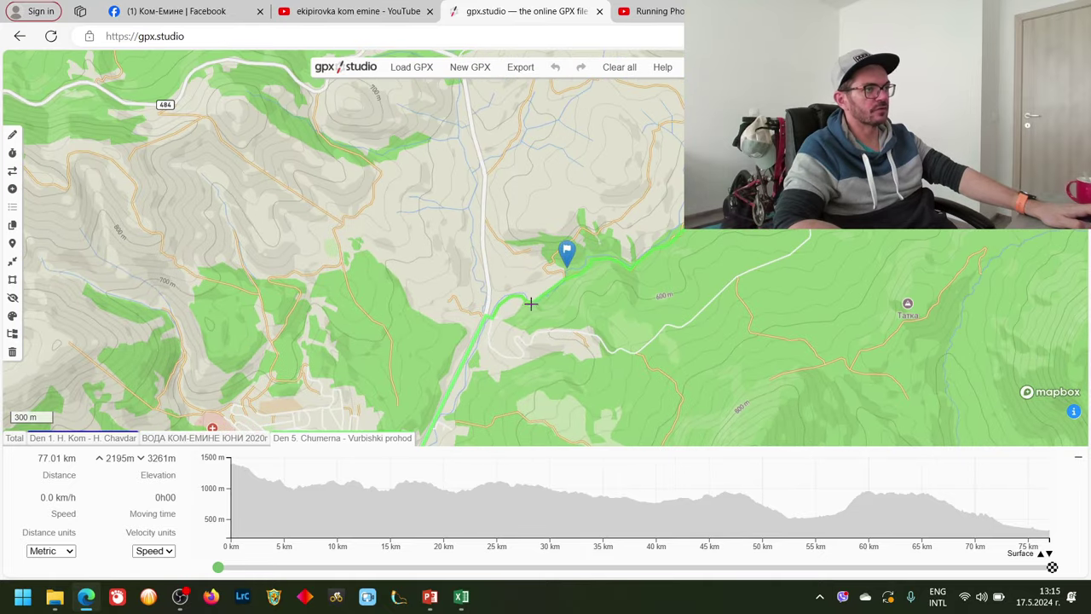
left_click_drag(497, 376, 523, 253)
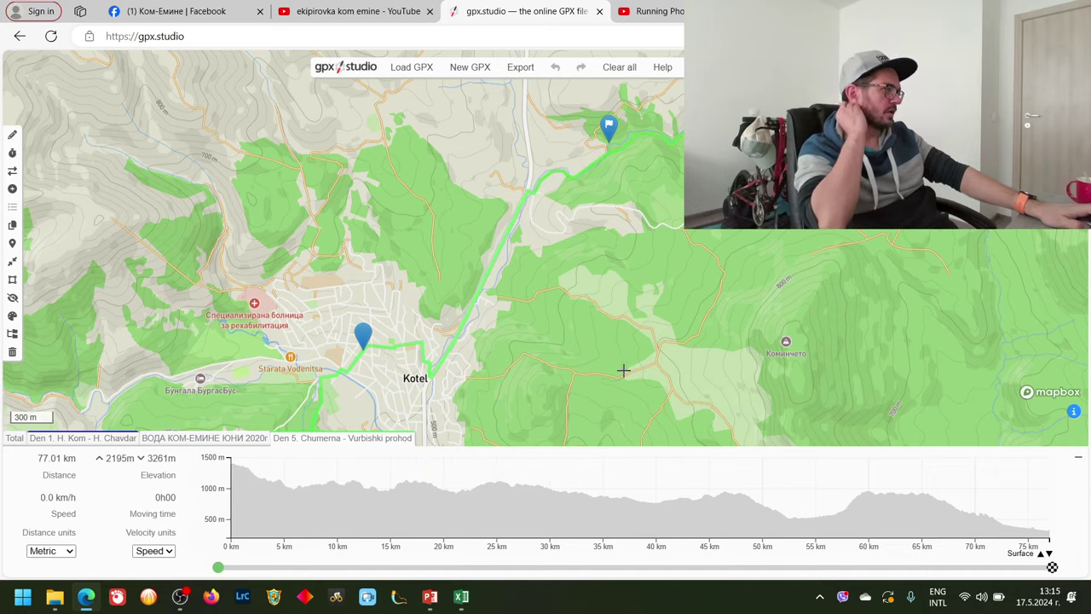
scroll(662, 326, "down", 2)
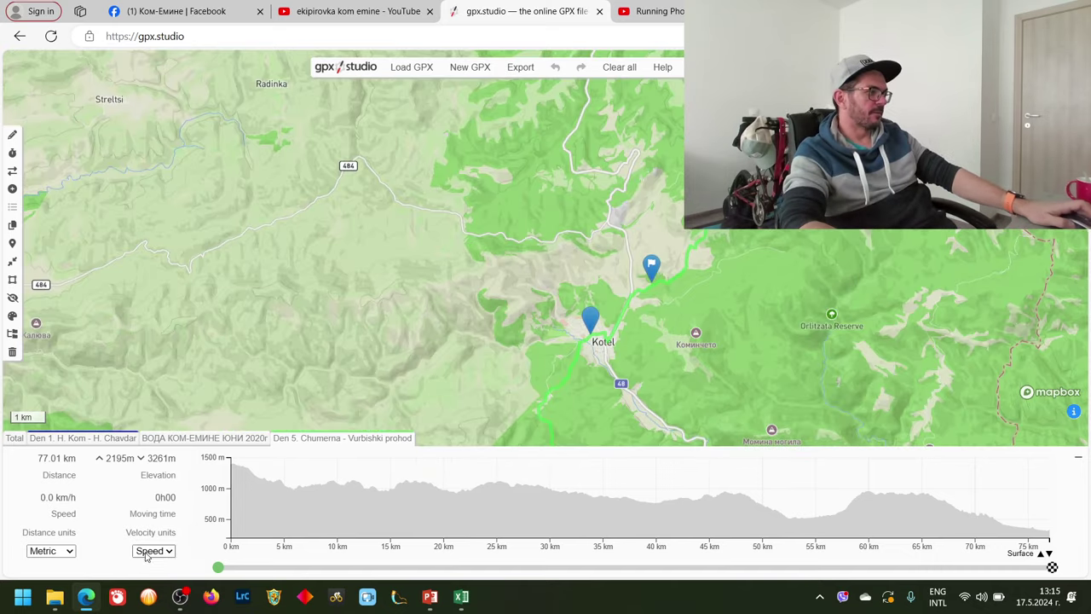
scroll(992, 241, "down", 1)
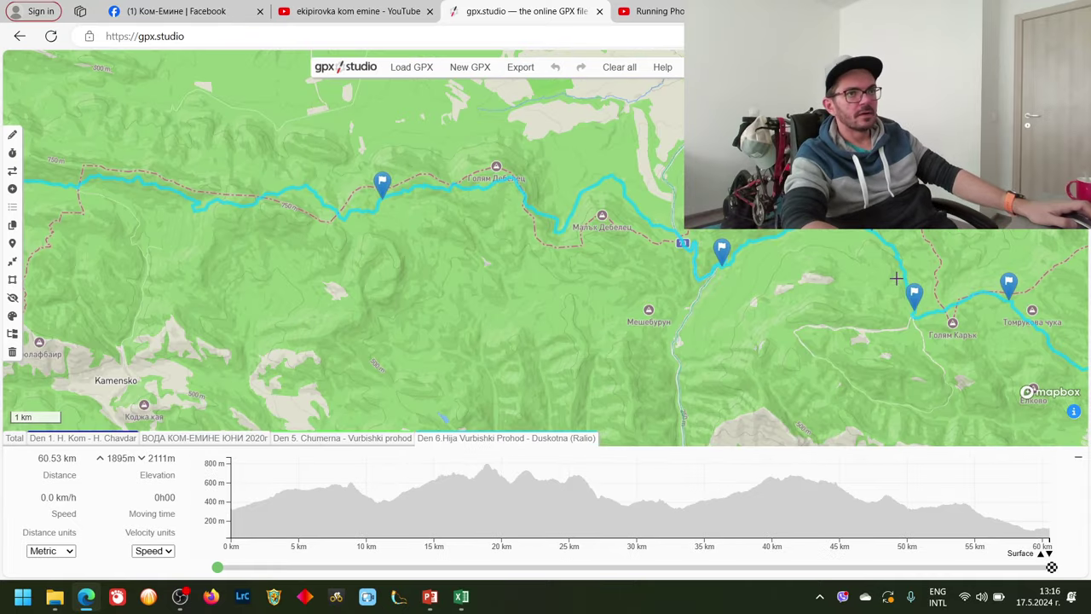
Overlay the Waymarked Trails Hiking routes on the map around the Den 6 track near Голям Карък
left_click_drag(787, 340, 641, 352)
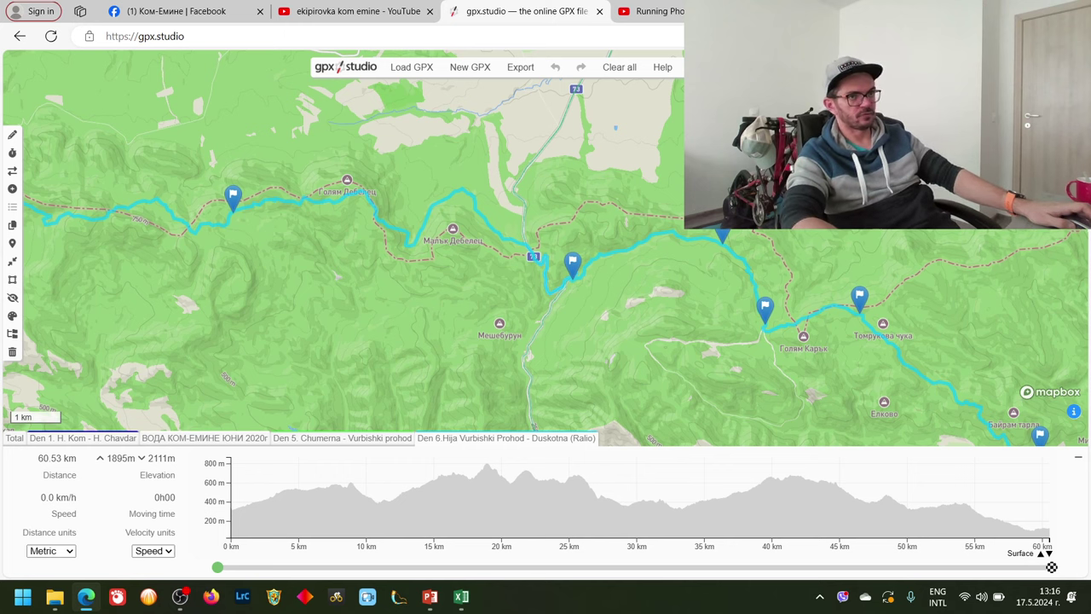
mouse_move(1032, 171)
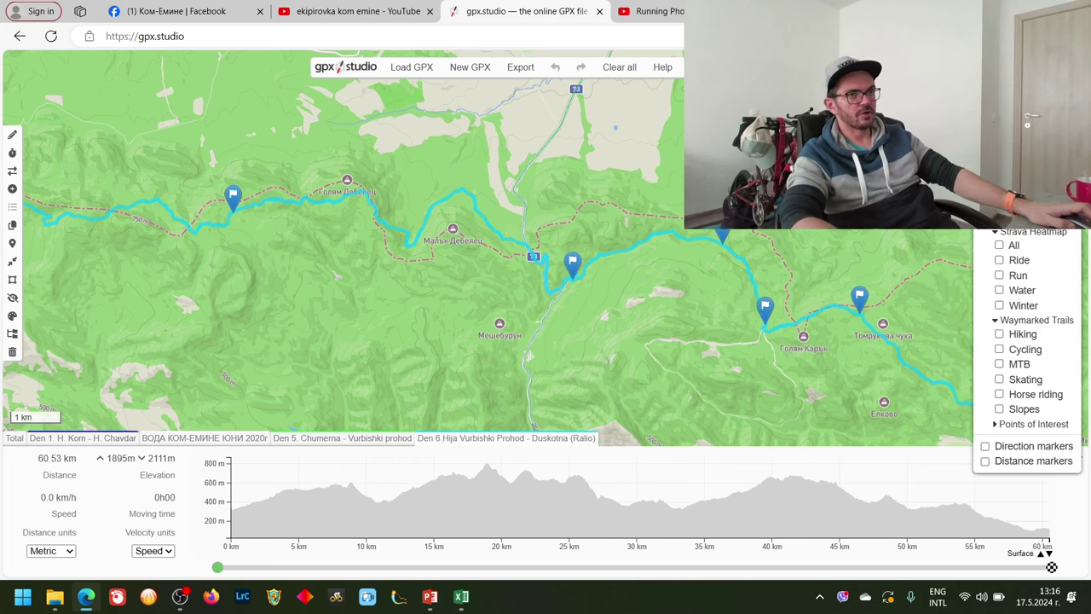
left_click(999, 335)
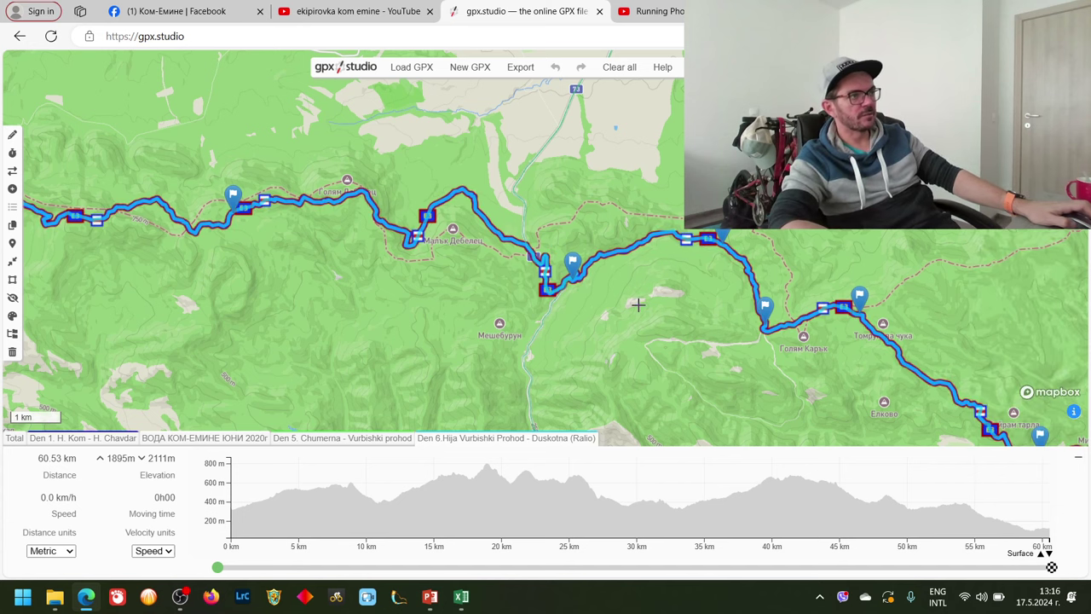
Inspect the Den 6 track against the hiking overlay around the white side-road junction near the 15 km mark
scroll(706, 236, "up", 3)
scroll(529, 312, "up", 5)
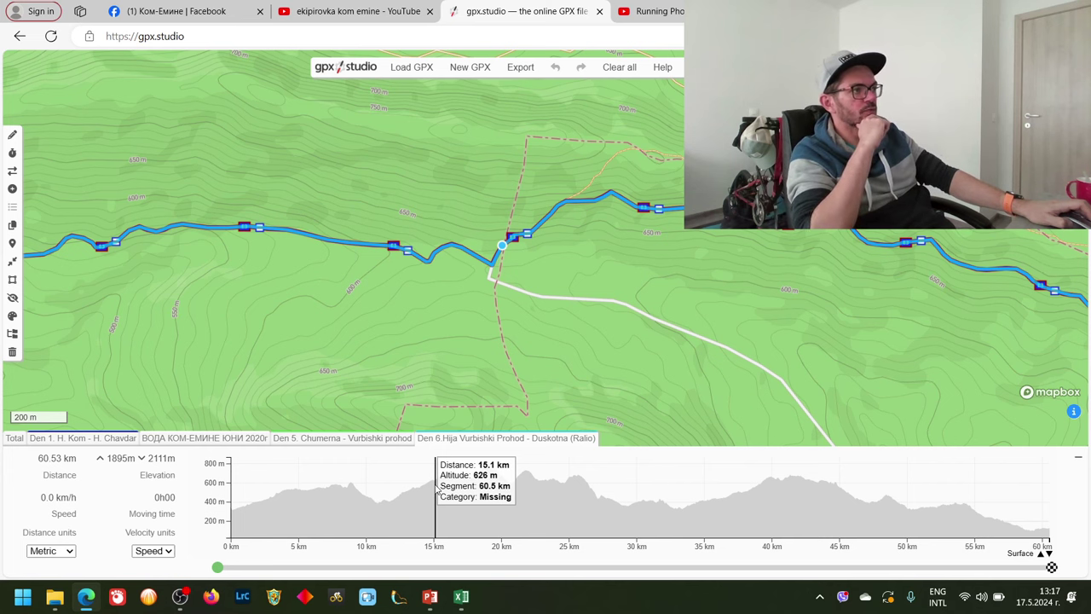
scroll(515, 242, "up", 4)
scroll(515, 242, "down", 3)
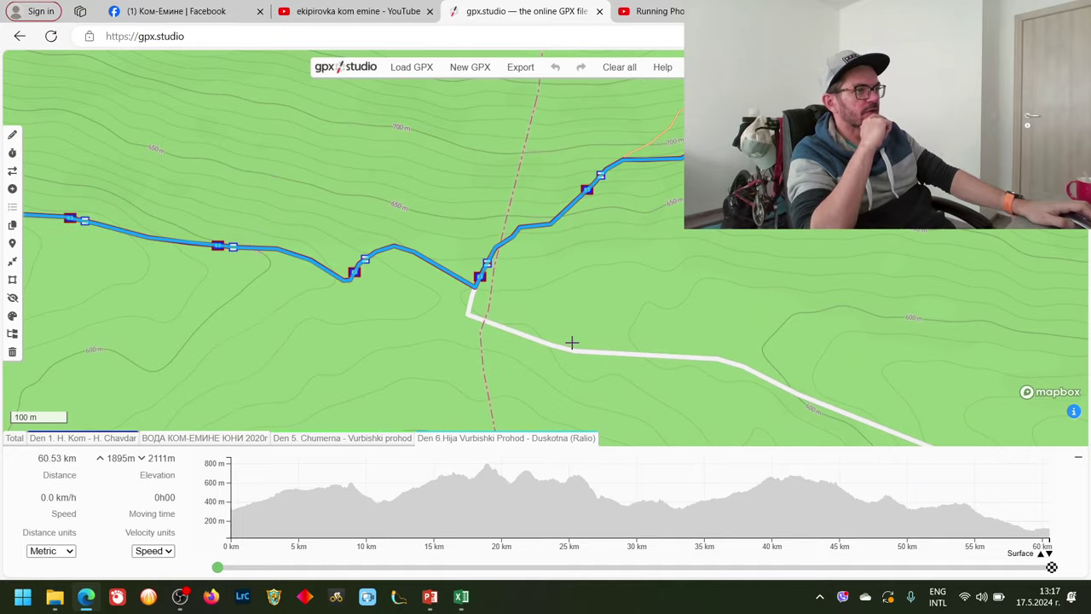
scroll(580, 344, "down", 2)
scroll(563, 256, "down", 3)
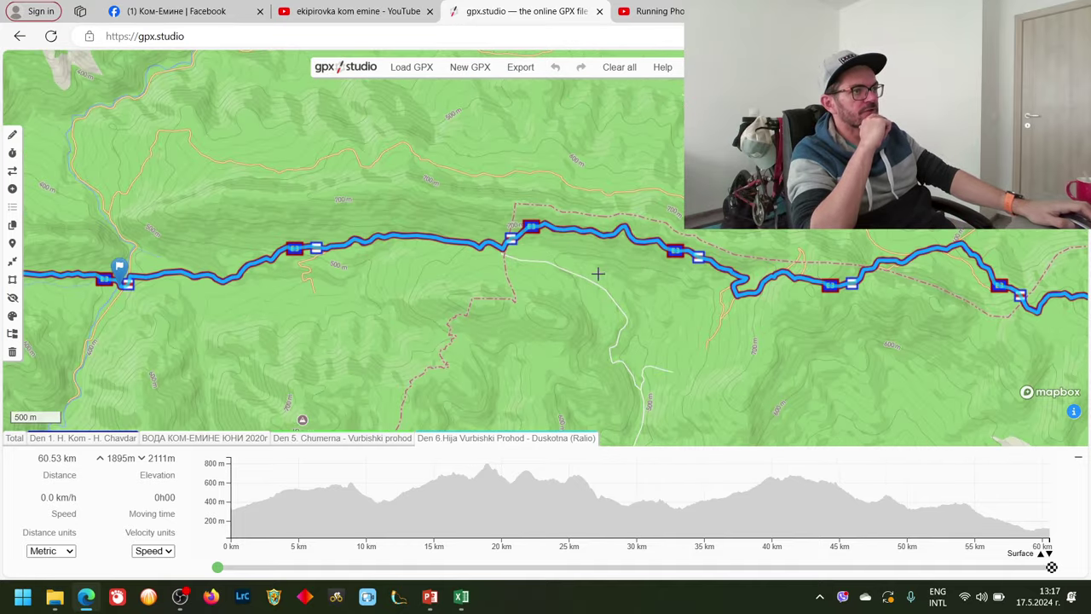
left_click_drag(597, 272, 601, 338)
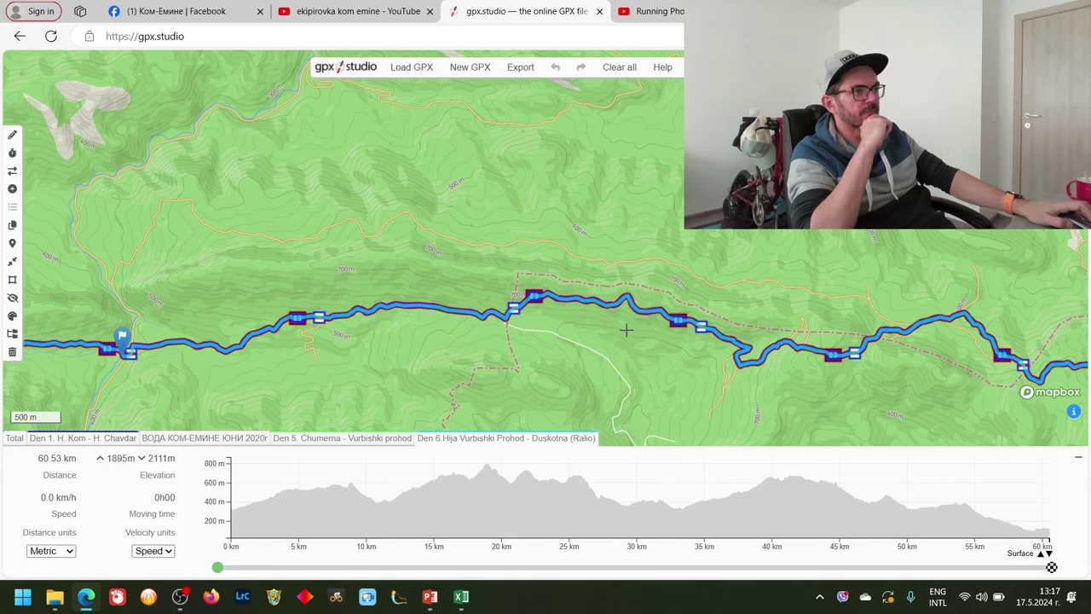
scroll(556, 312, "up", 2)
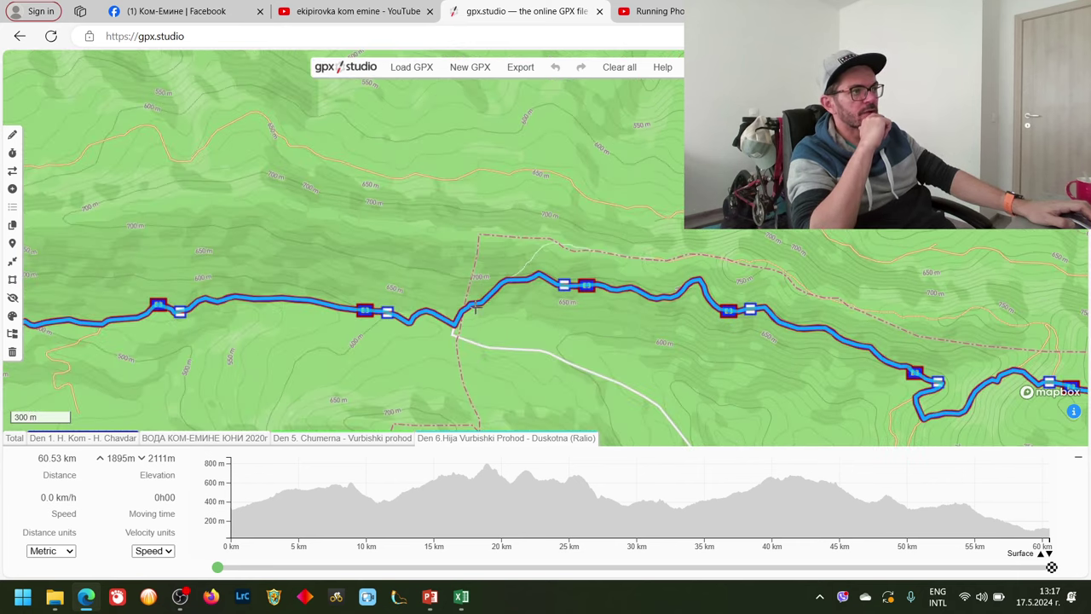
scroll(482, 286, "up", 5)
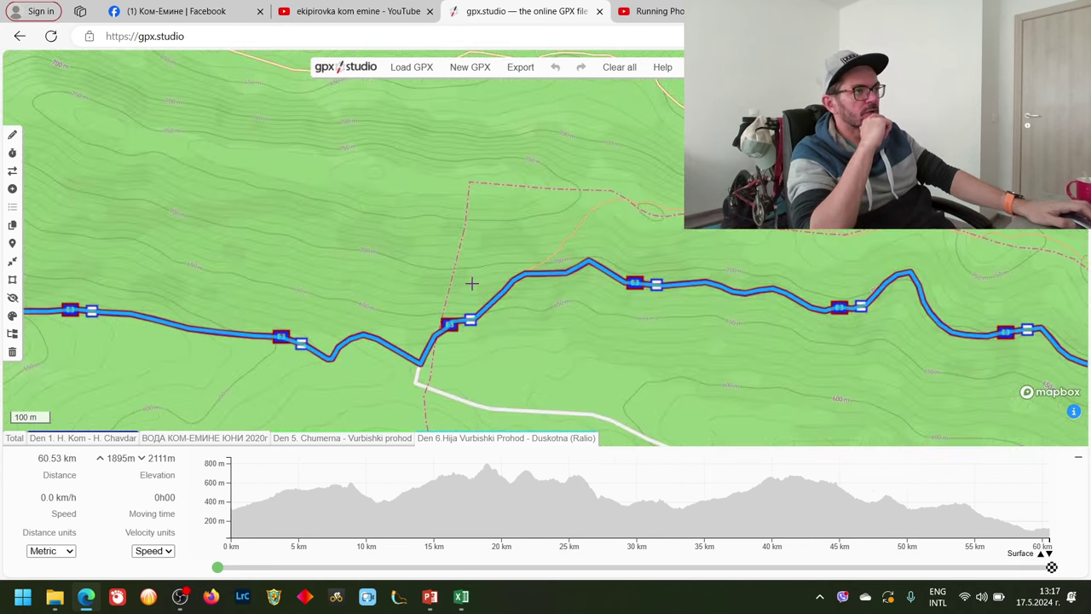
scroll(574, 292, "down", 2)
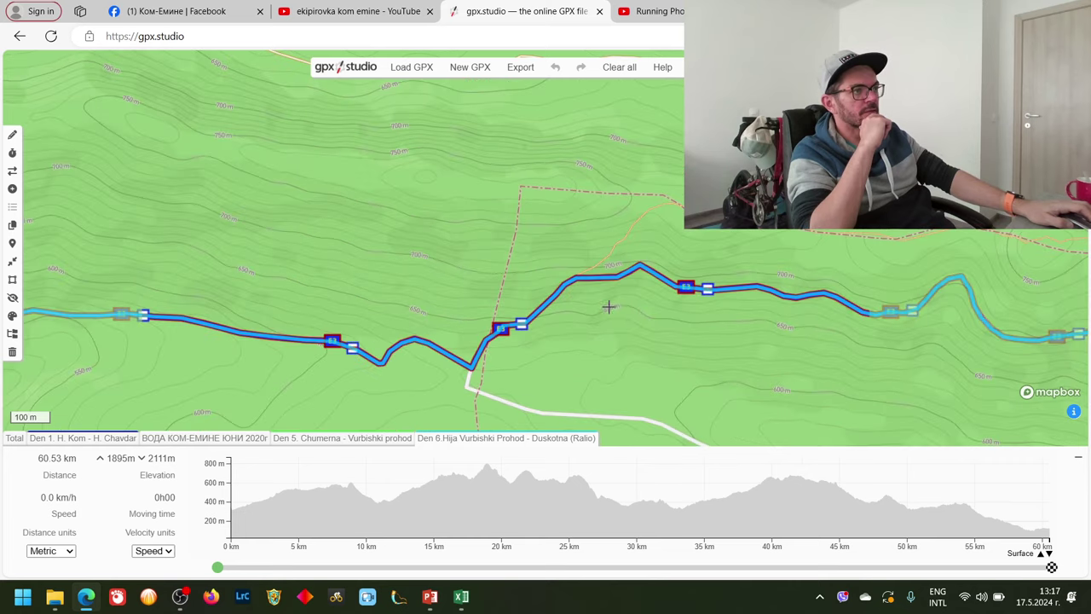
Examine the Den 6 track east of the side-road junction, comparing its course with the dashed boundary line and nearby paths
left_click_drag(631, 307, 467, 326)
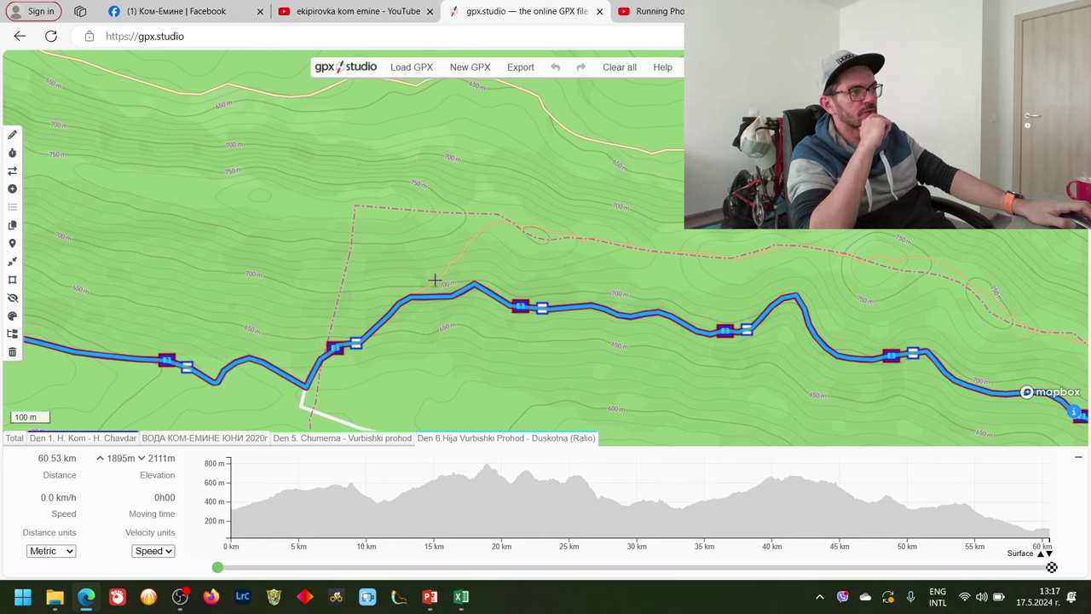
scroll(574, 290, "down", 3)
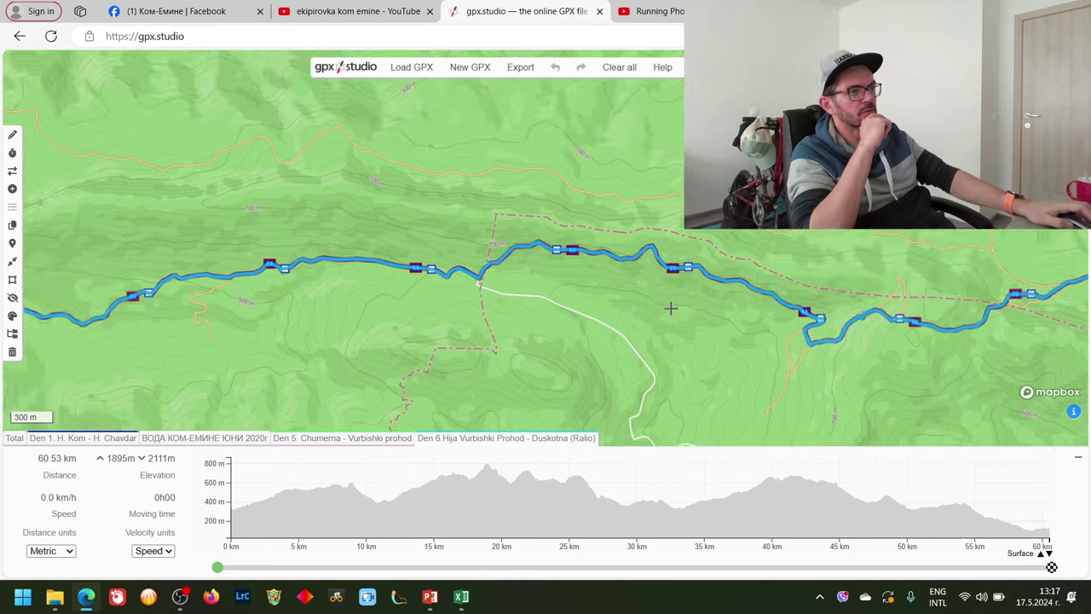
scroll(657, 294, "up", 2)
scroll(512, 304, "down", 2)
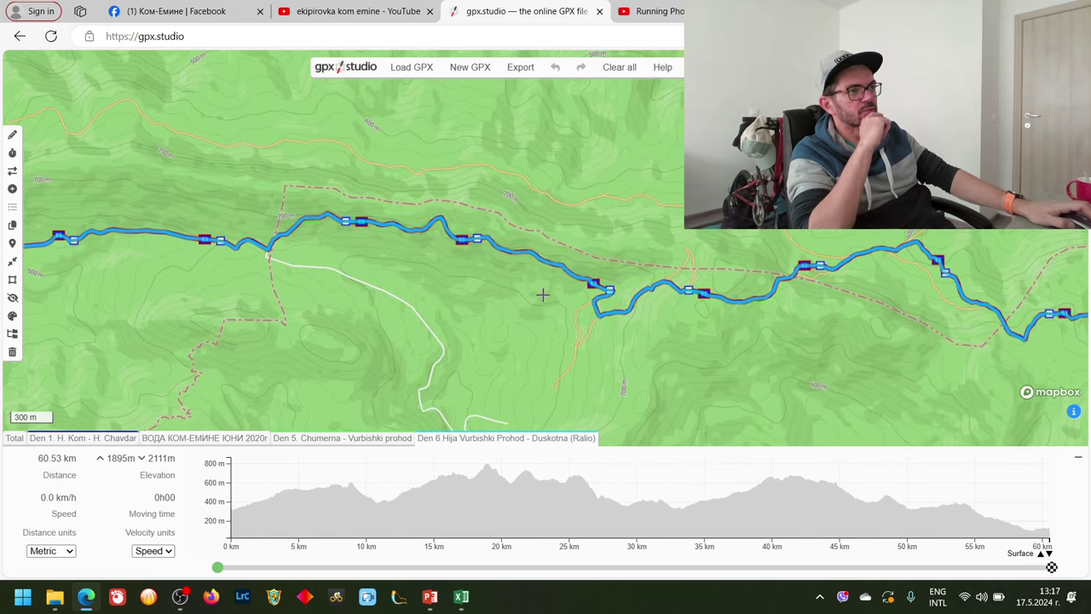
scroll(548, 242, "up", 2)
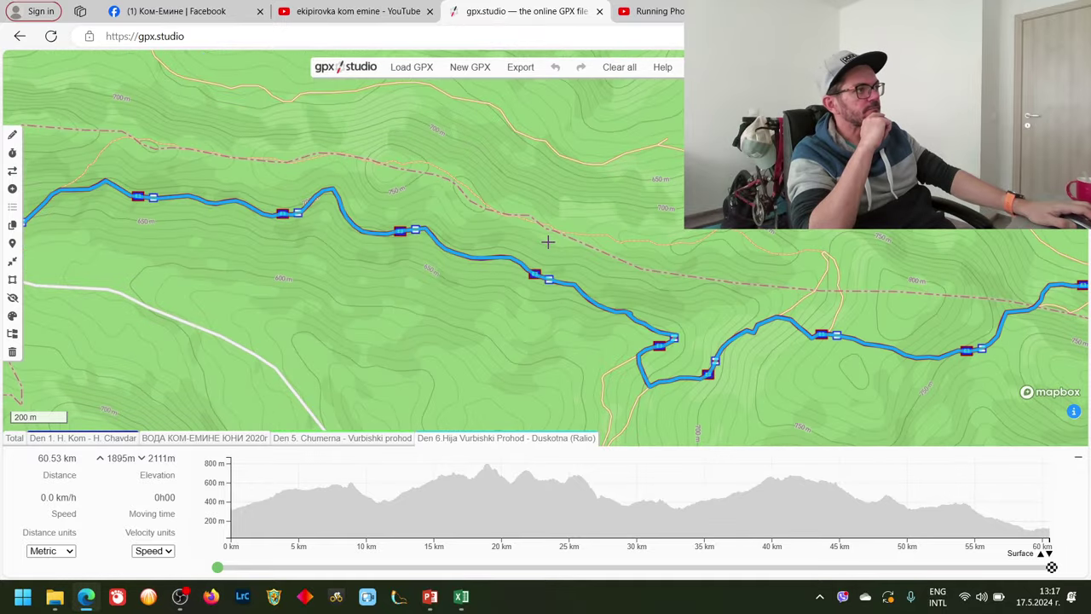
left_click_drag(301, 316, 574, 259)
scroll(652, 276, "down", 5)
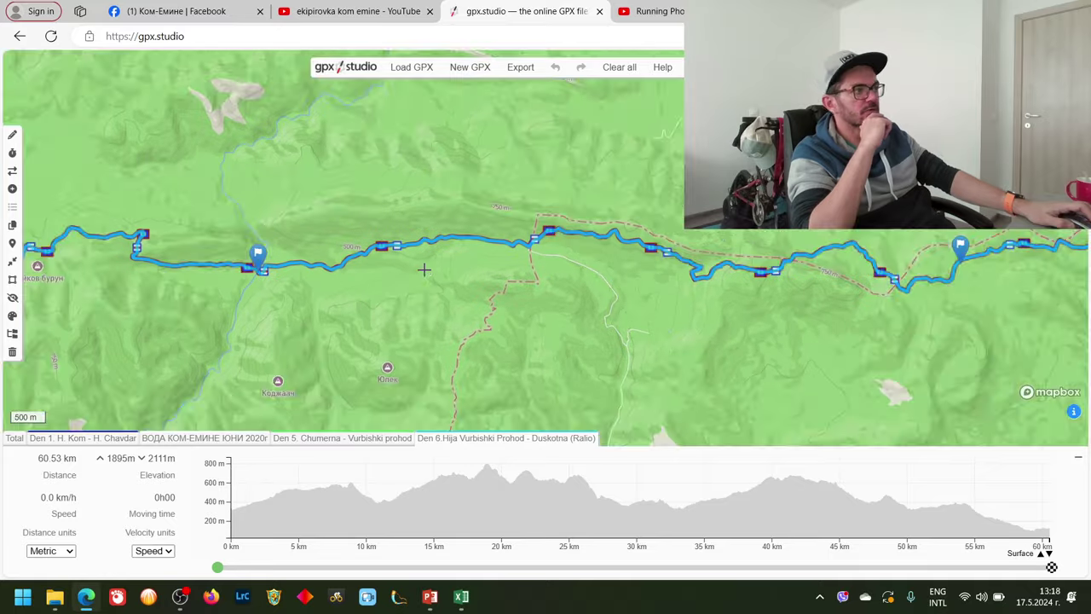
Check the details of the Den 6 water waypoints on the stretch from the river crossing back past Пейков бурун toward the Varbitsa pass
left_click_drag(423, 267, 516, 302)
scroll(411, 285, "up", 3)
left_click_drag(341, 282, 423, 353)
scroll(424, 353, "down", 2)
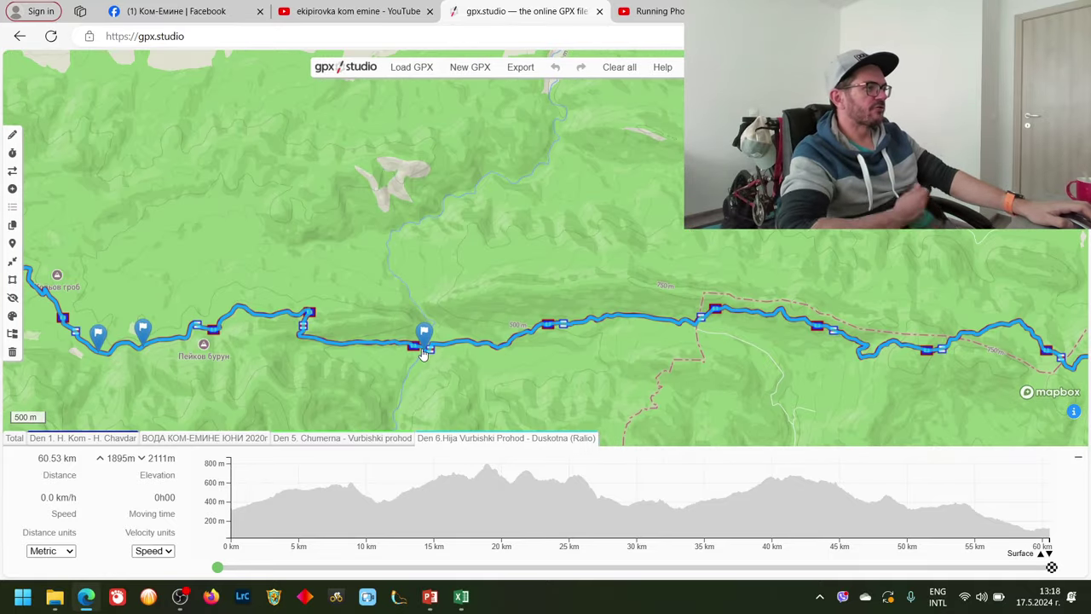
mouse_move(426, 345)
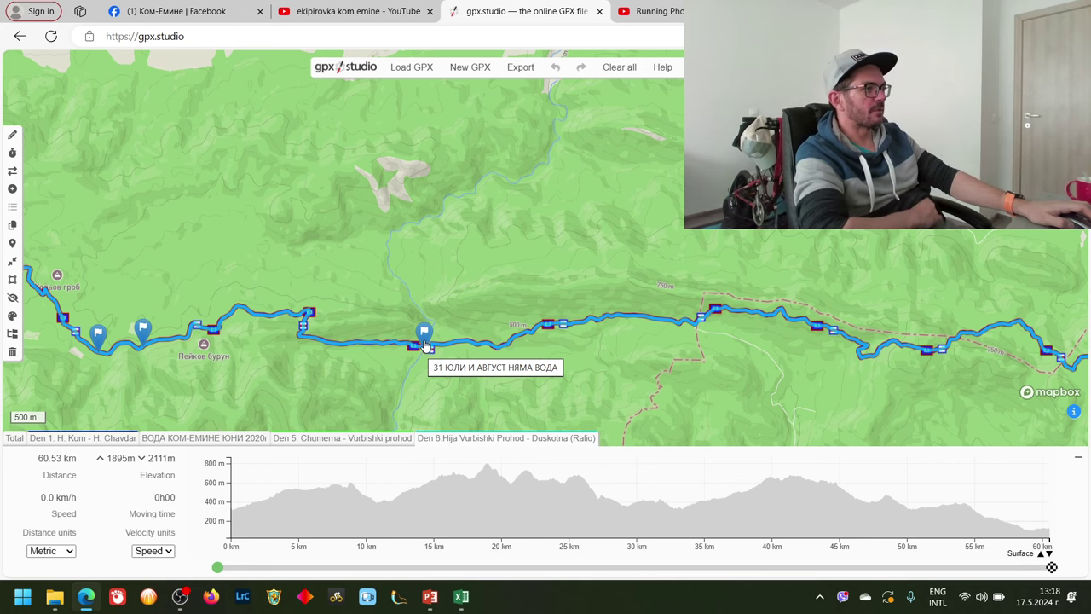
scroll(497, 324, "down", 2)
mouse_move(814, 331)
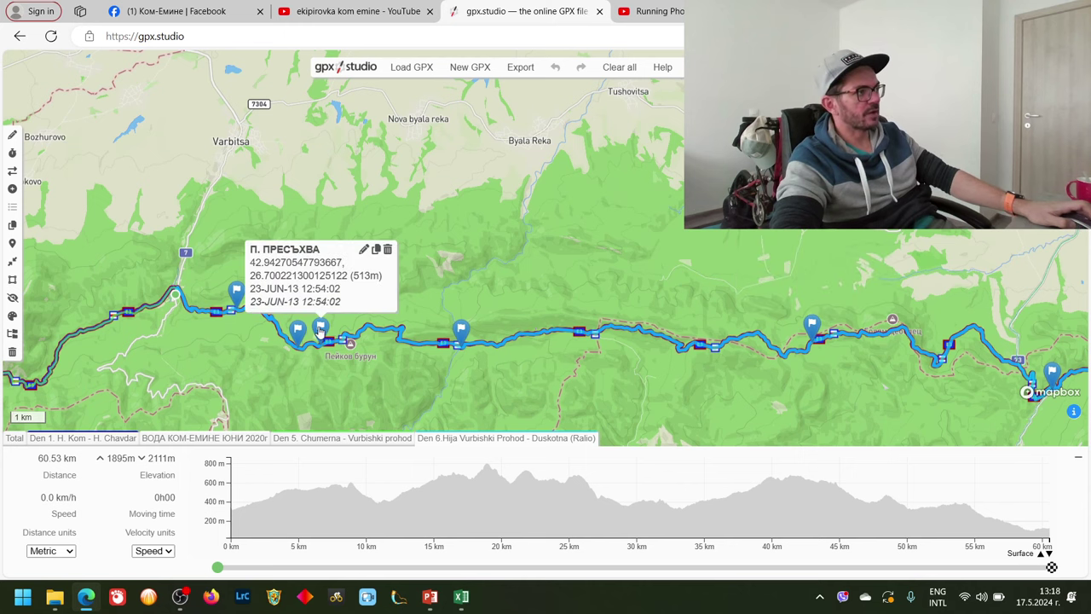
mouse_move(295, 339)
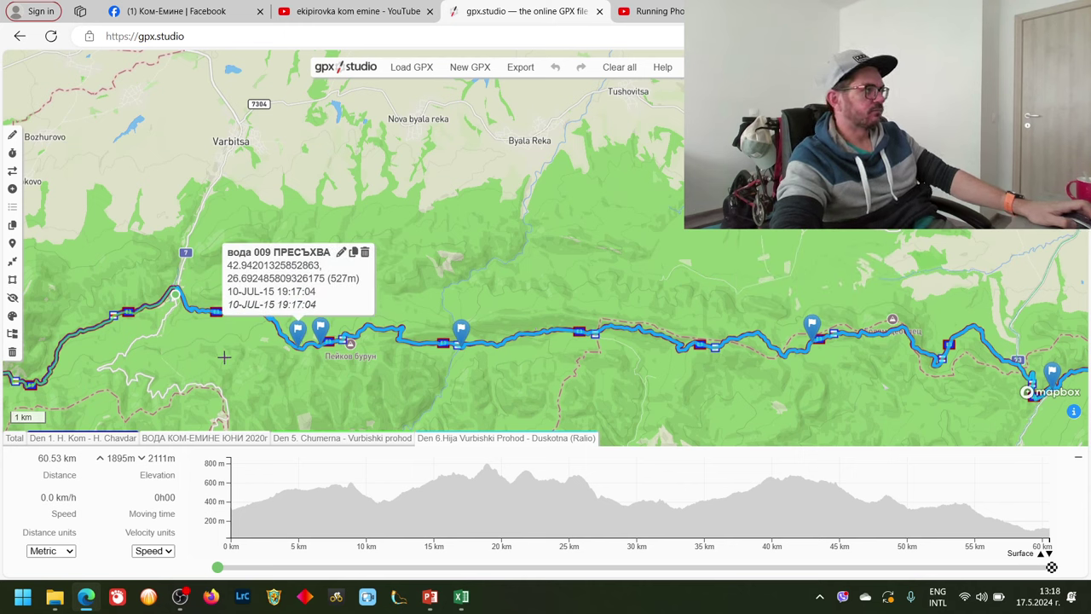
mouse_move(238, 296)
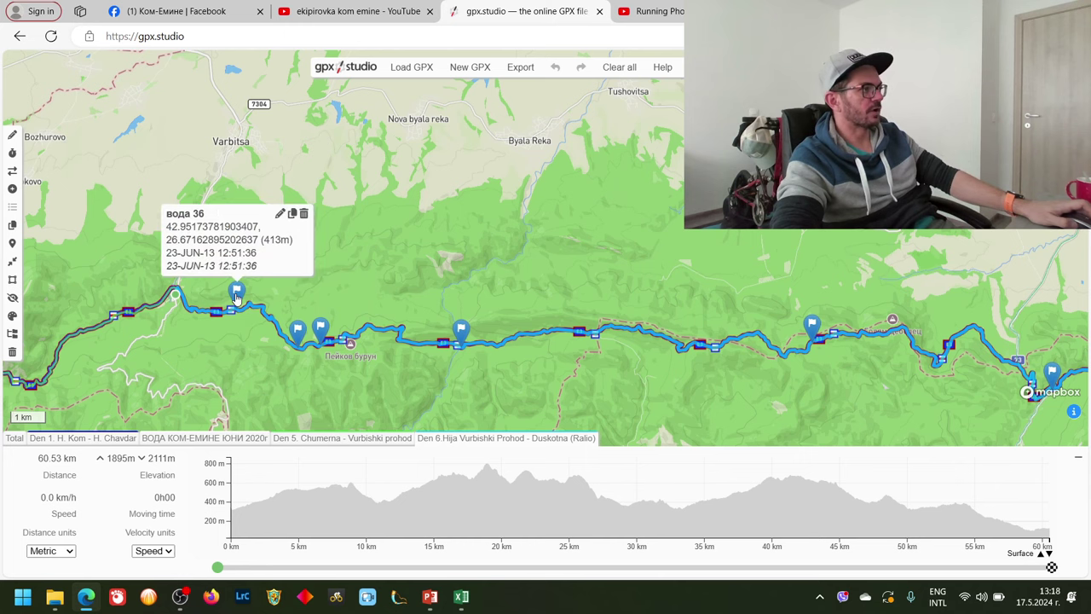
Follow the Den 6 track from Rish Pass along the road bends down to the water point at Пукнатия кладенец
scroll(237, 296, "up", 5)
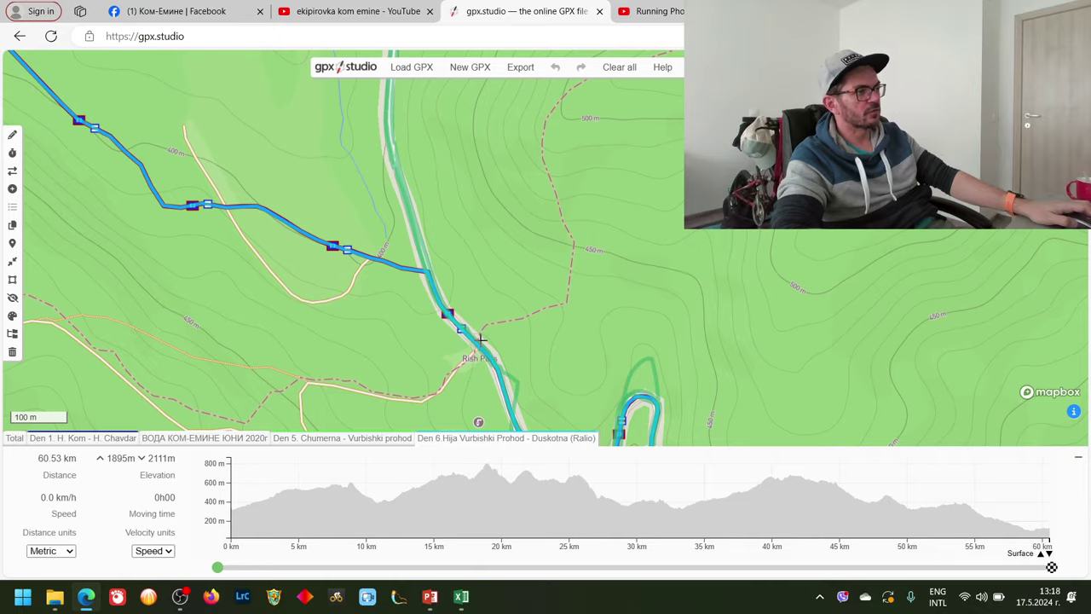
scroll(481, 338, "down", 3)
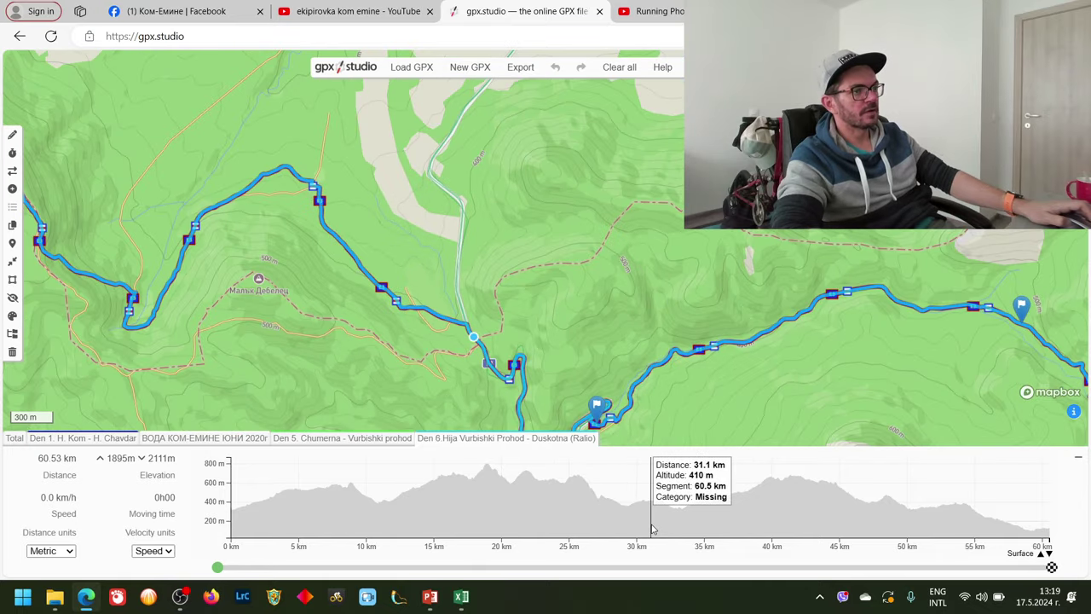
left_click_drag(573, 327, 551, 247)
scroll(503, 256, "up", 3)
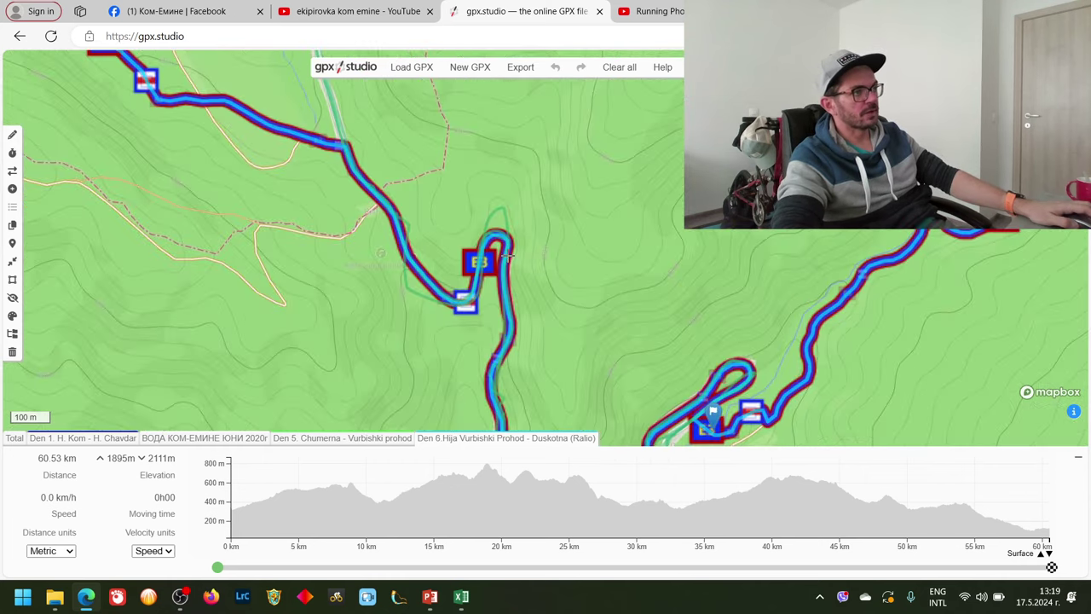
scroll(507, 264, "up", 1)
scroll(511, 273, "down", 1)
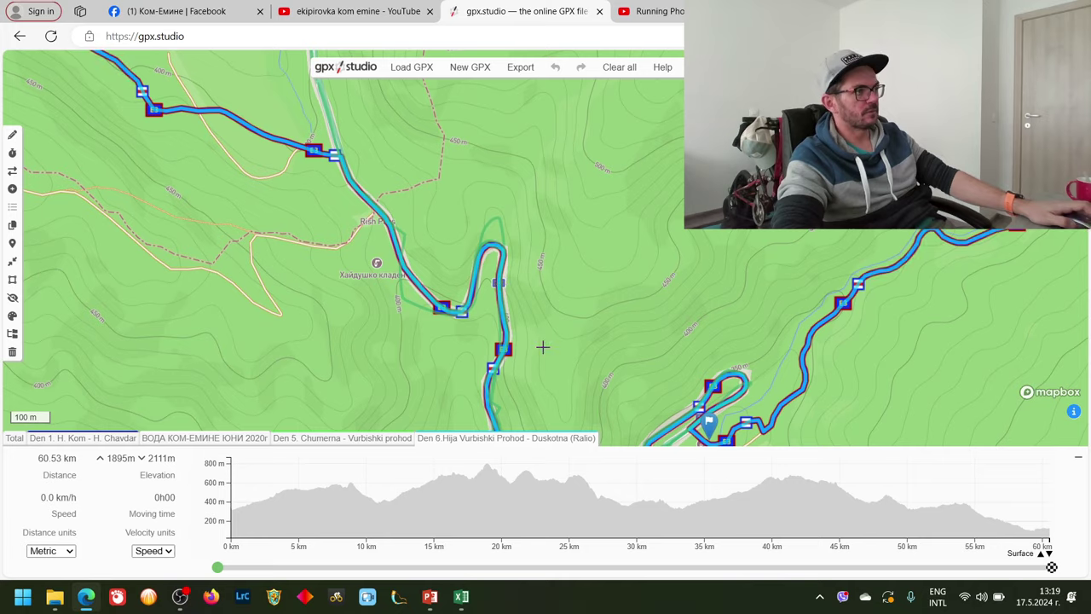
left_click_drag(543, 347, 531, 204)
mouse_move(687, 269)
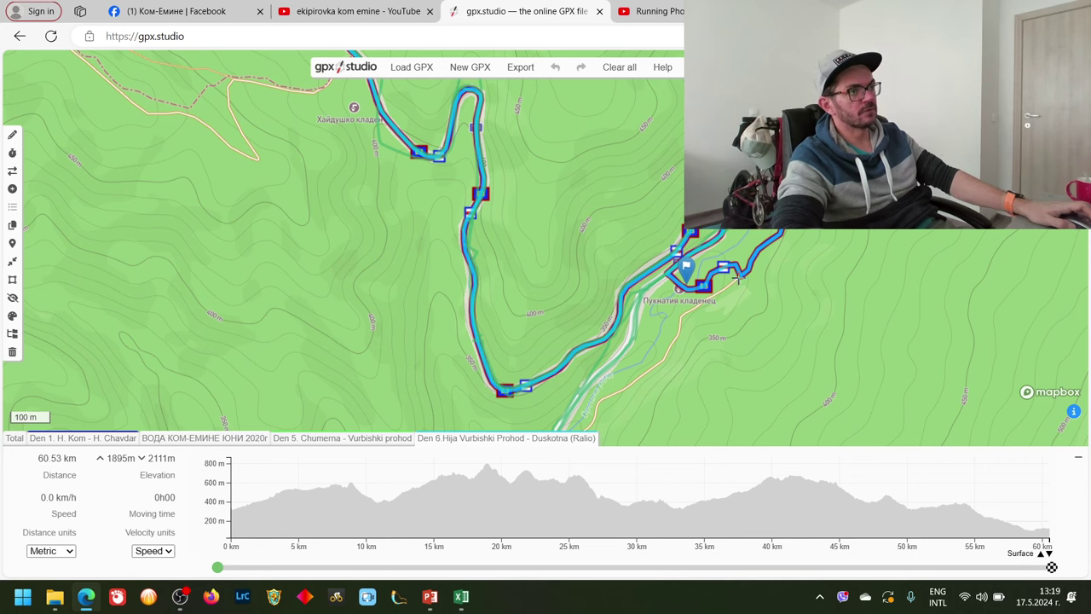
Inspect the water waypoint at Пукнатия кладенец and its position relative to the road and the Den 6 track
scroll(665, 287, "up", 2)
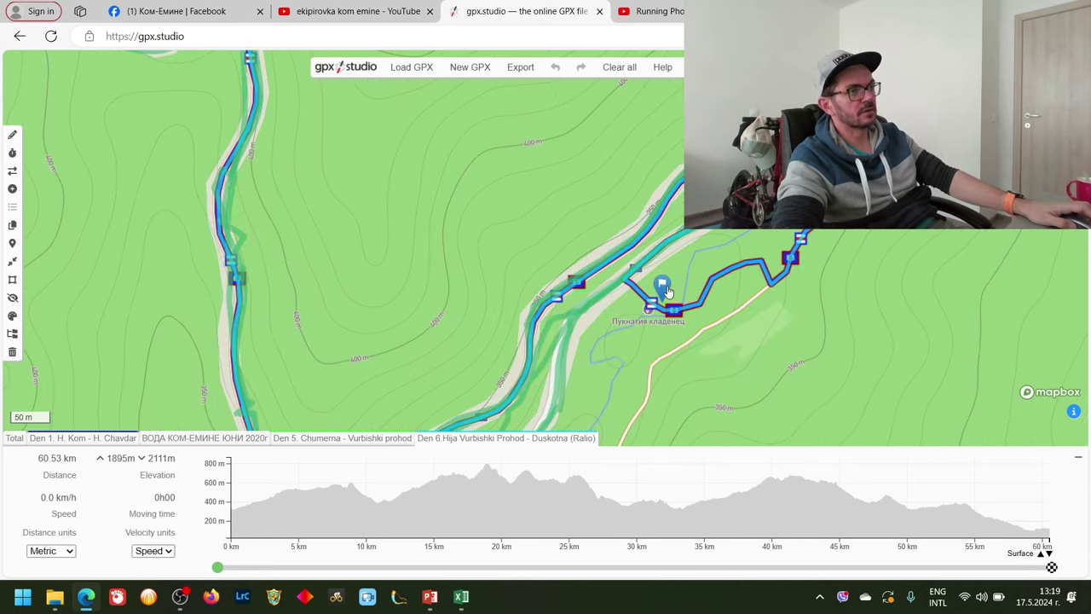
scroll(669, 286, "up", 2)
scroll(667, 291, "down", 2)
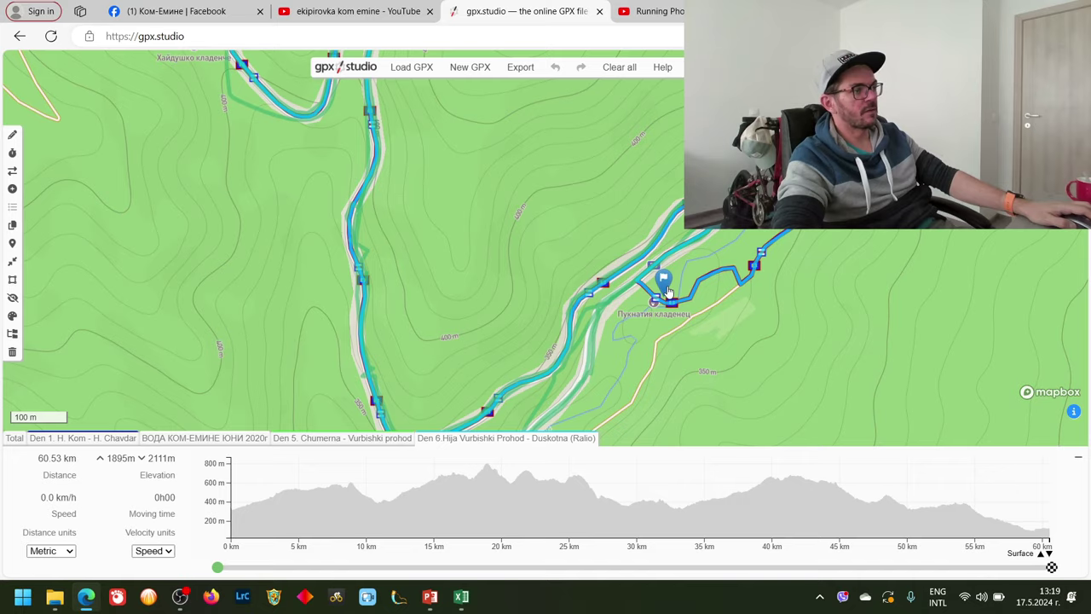
scroll(667, 291, "down", 2)
scroll(598, 350, "down", 2)
scroll(597, 350, "up", 1)
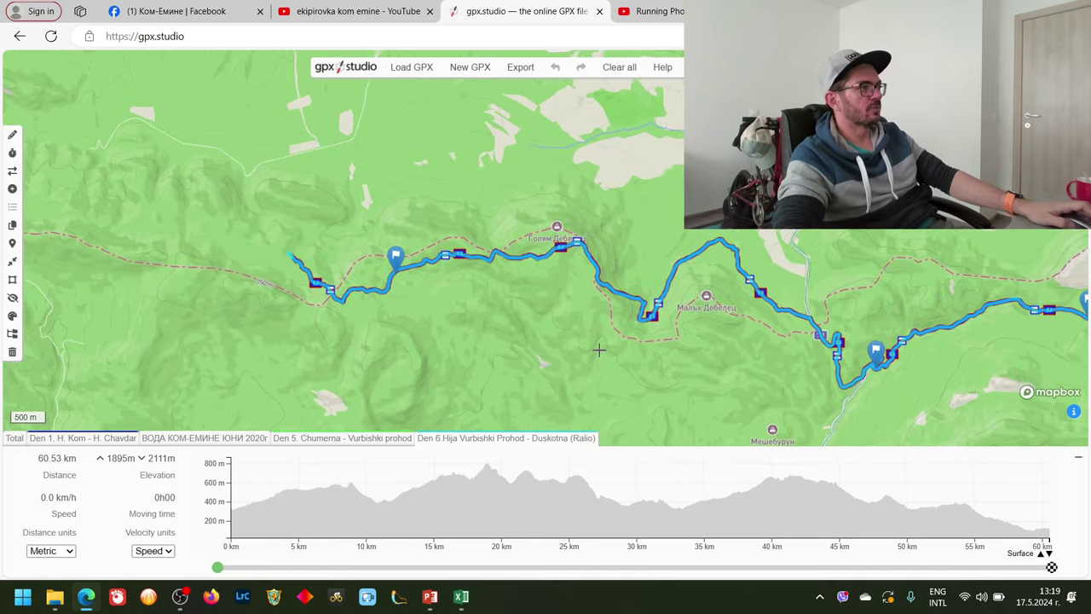
Check the Den 6 stretch between water points "31 ЮЛИ И АВГУСТ НЯМА ВОДА" and "вода 40", viewing the details of вода 40
scroll(628, 348, "down", 3)
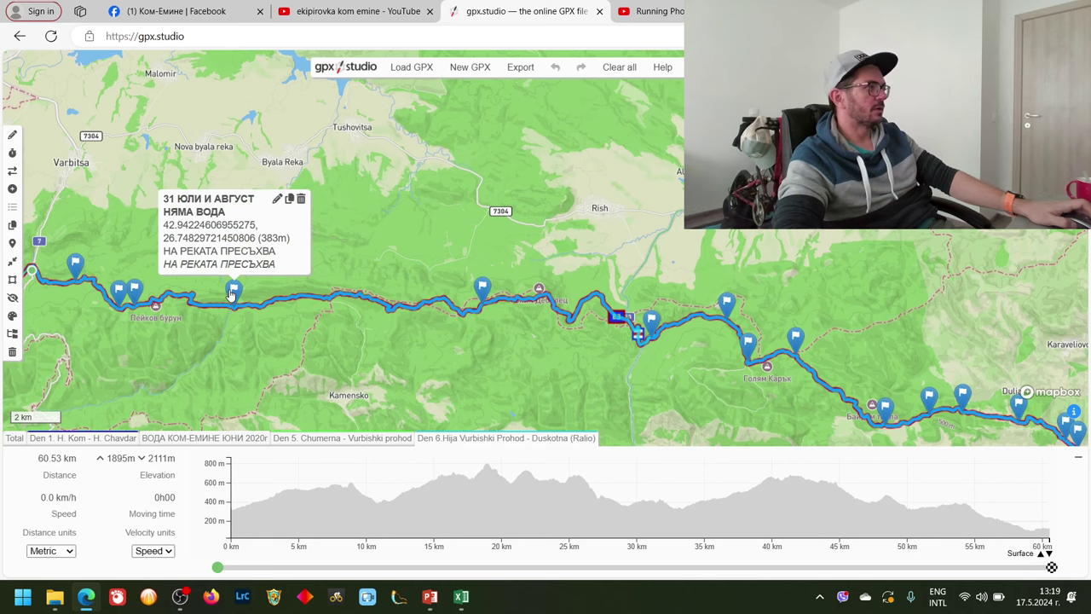
left_click_drag(205, 349, 338, 292)
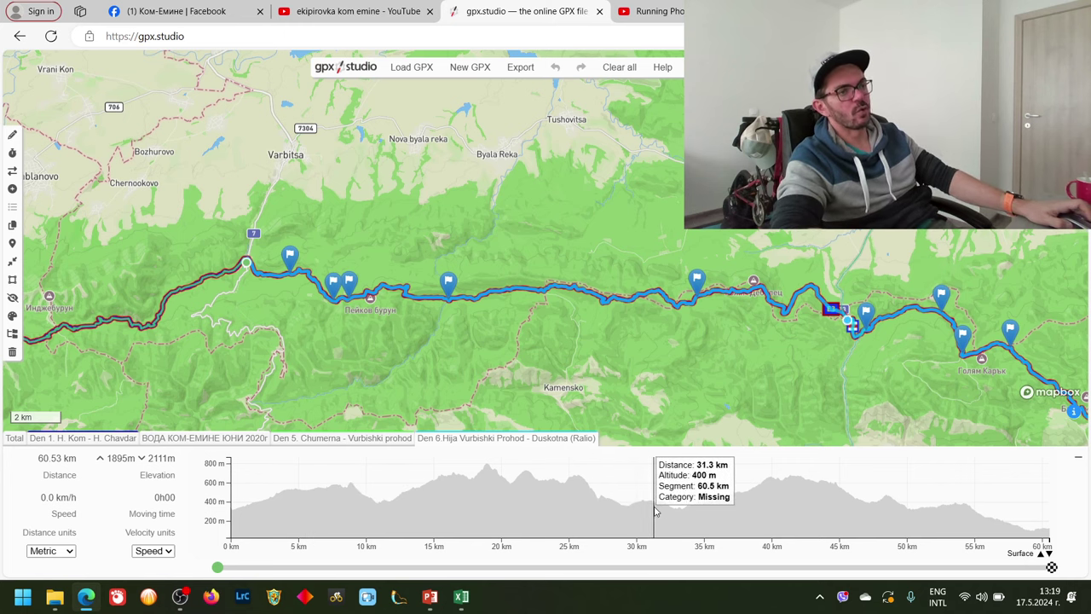
left_click(867, 317)
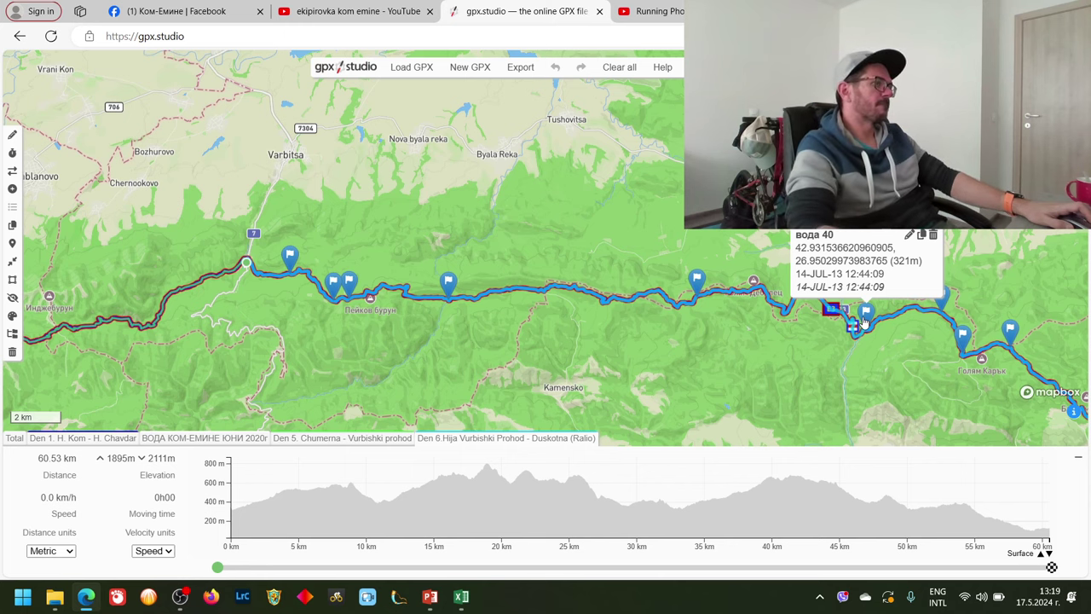
Survey the E3 route westward from the Den 6 water points toward the Central Balkan section
scroll(699, 343, "down", 2)
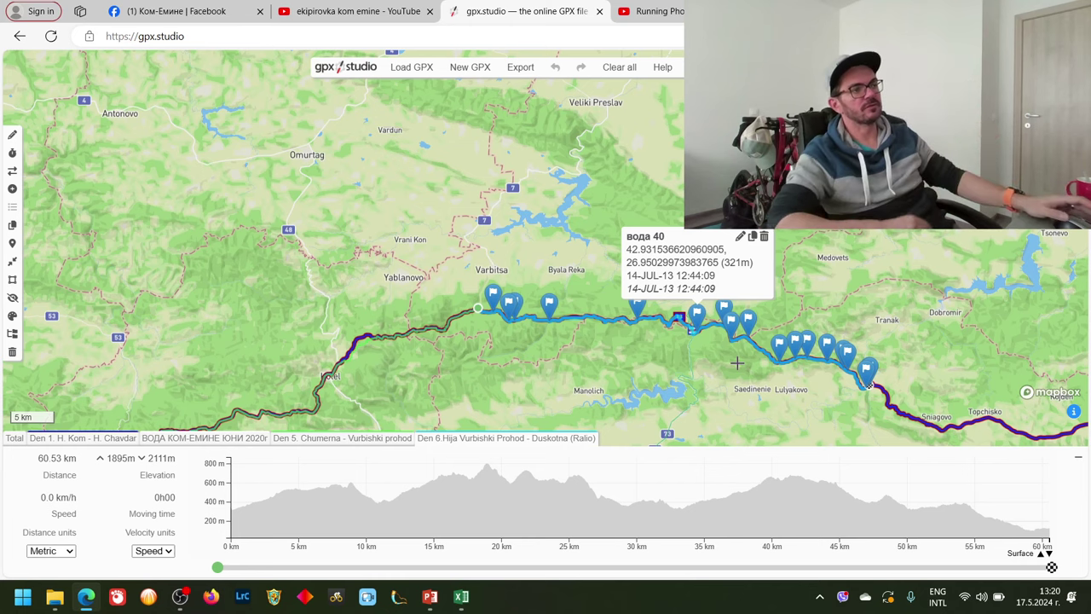
scroll(736, 363, "down", 3)
left_click_drag(358, 349, 546, 343)
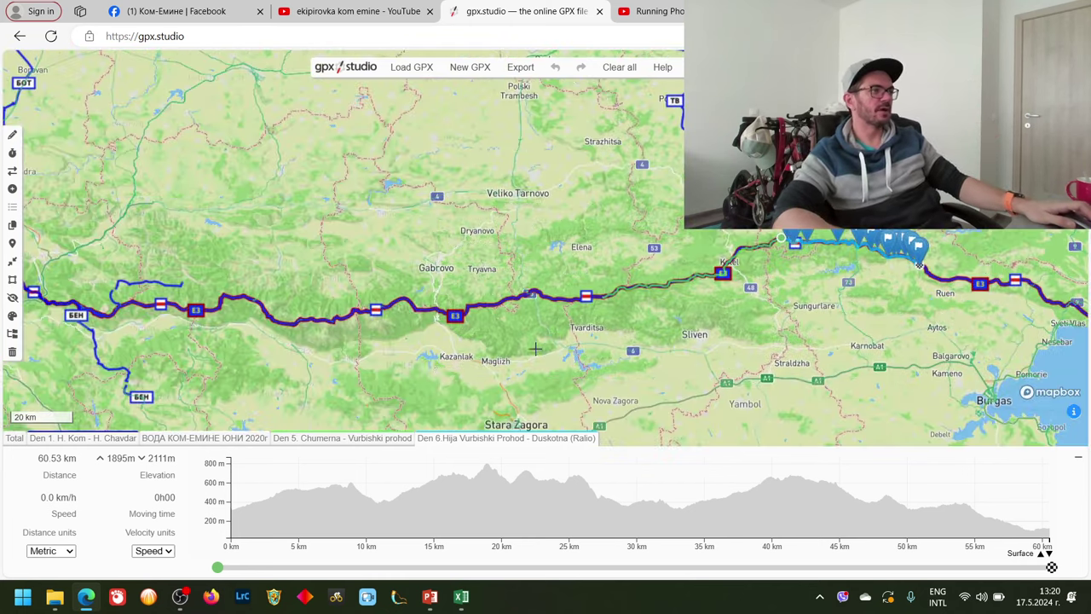
left_click(458, 315)
scroll(454, 340, "up", 5)
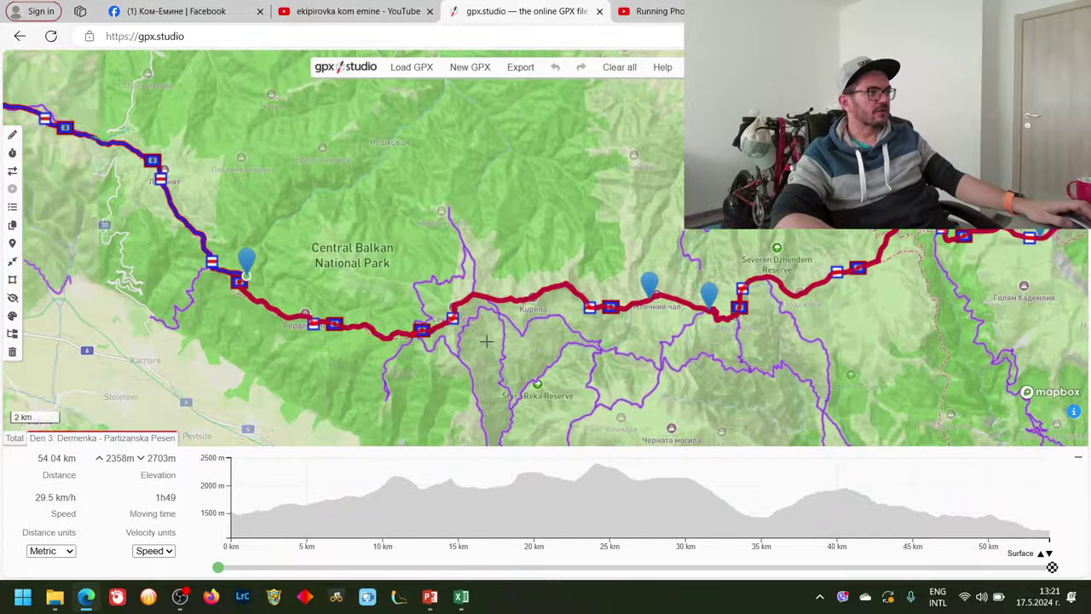
Locate the Den 3 track section between Вълча глава and х. Мазалат on the map
left_click_drag(455, 339, 248, 274)
left_click_drag(760, 203, 614, 281)
scroll(613, 281, "up", 3)
scroll(614, 281, "up", 5)
scroll(654, 339, "up", 3)
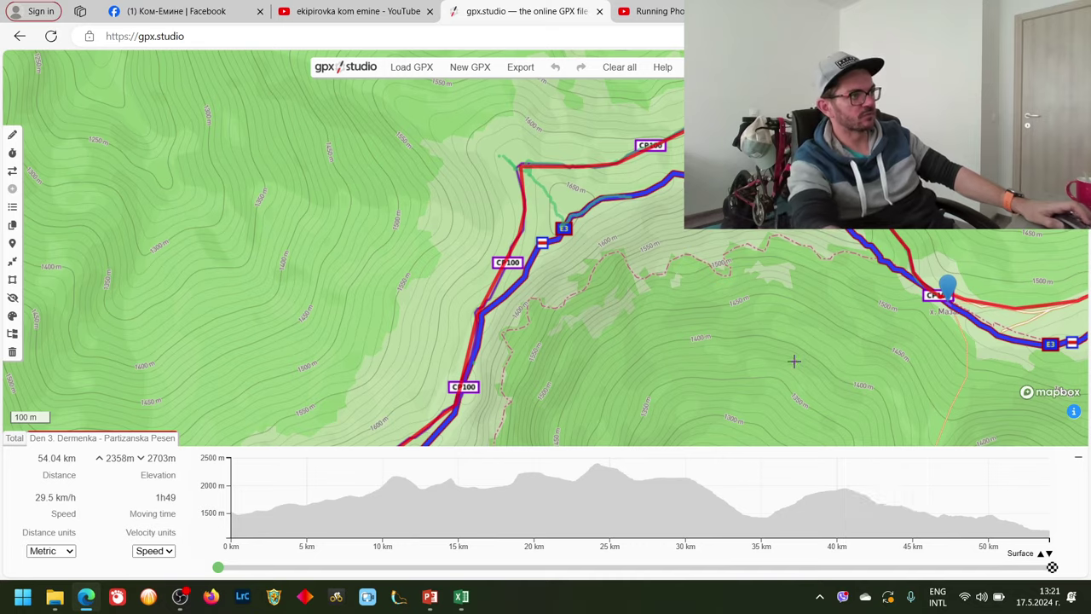
left_click_drag(794, 361, 657, 327)
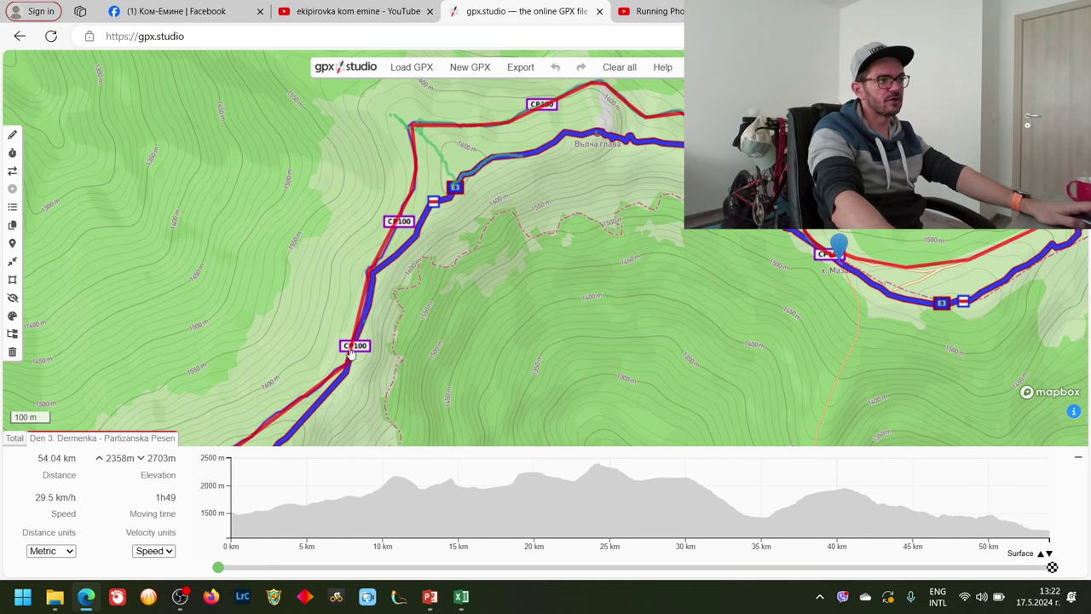
Compare the Den 3 track with the marked E3 and CP100 trails where they split southwest of Вълча глава
scroll(340, 361, "up", 2)
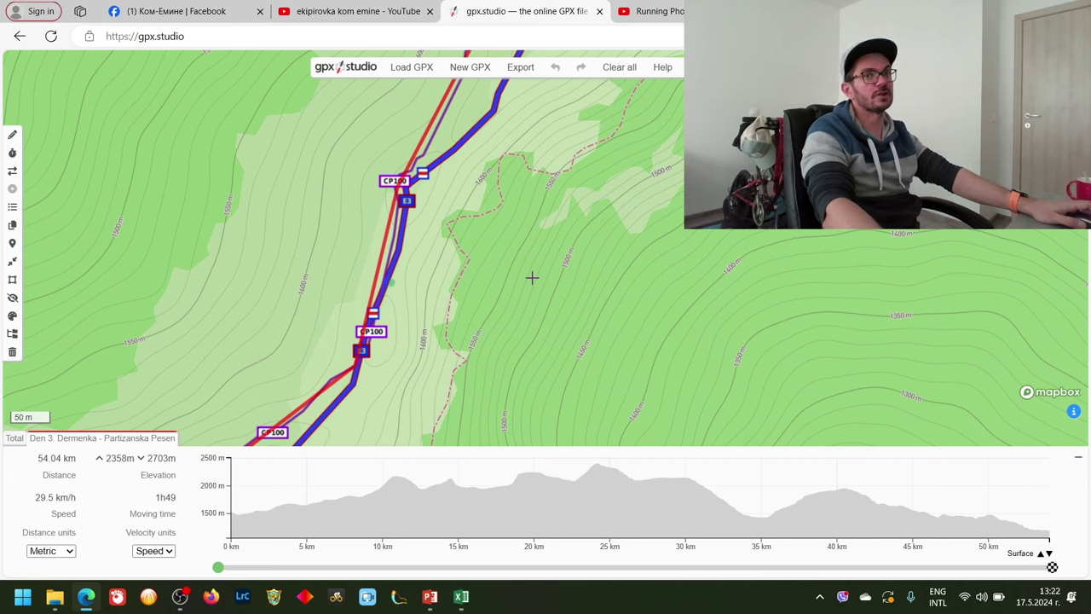
scroll(531, 205, "down", 2)
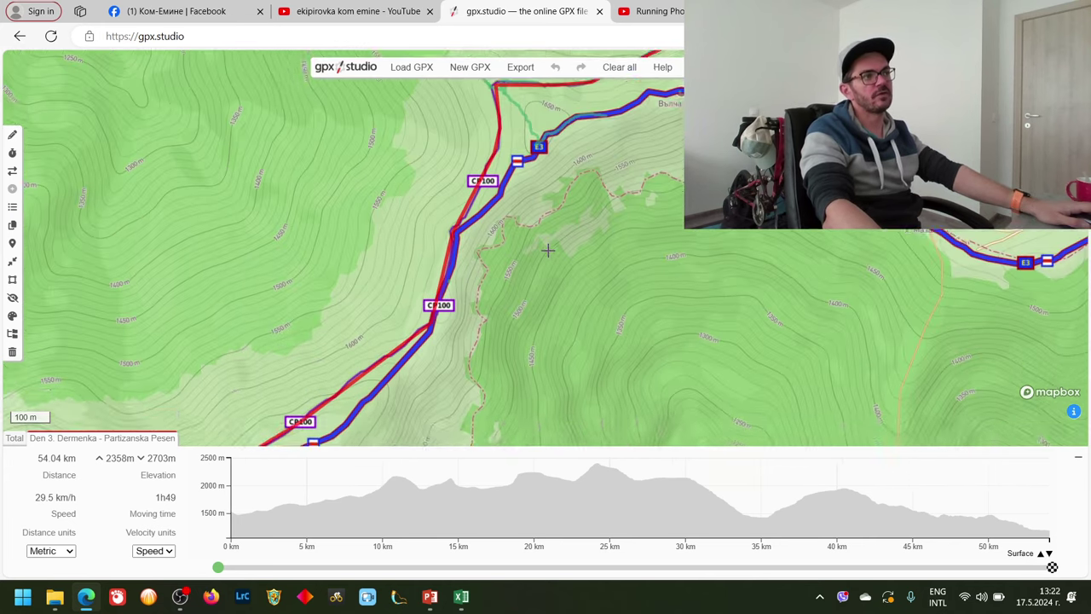
left_click_drag(548, 249, 551, 333)
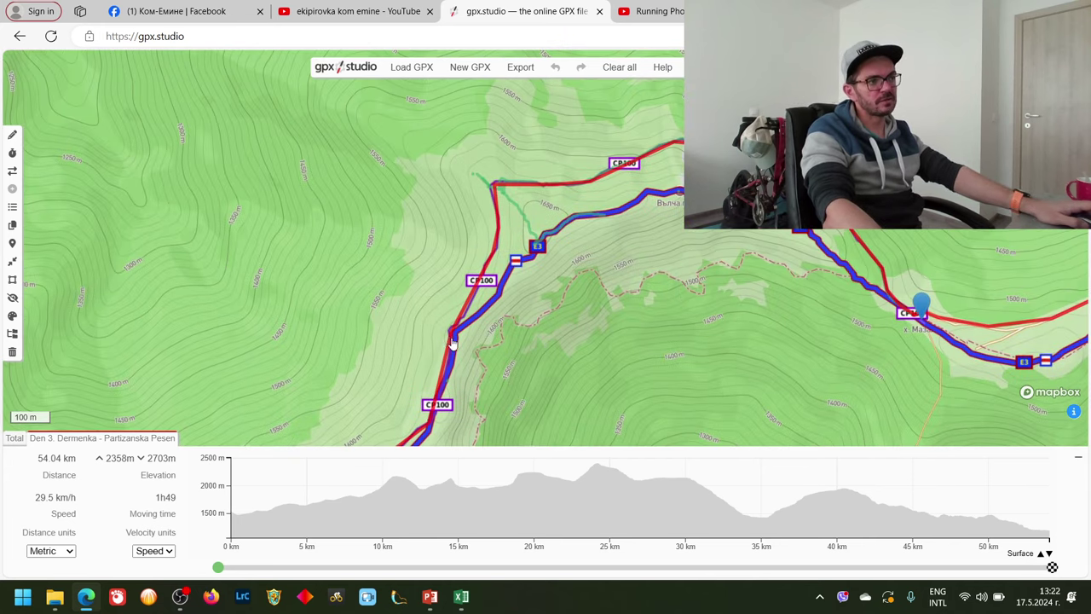
scroll(451, 343, "up", 3)
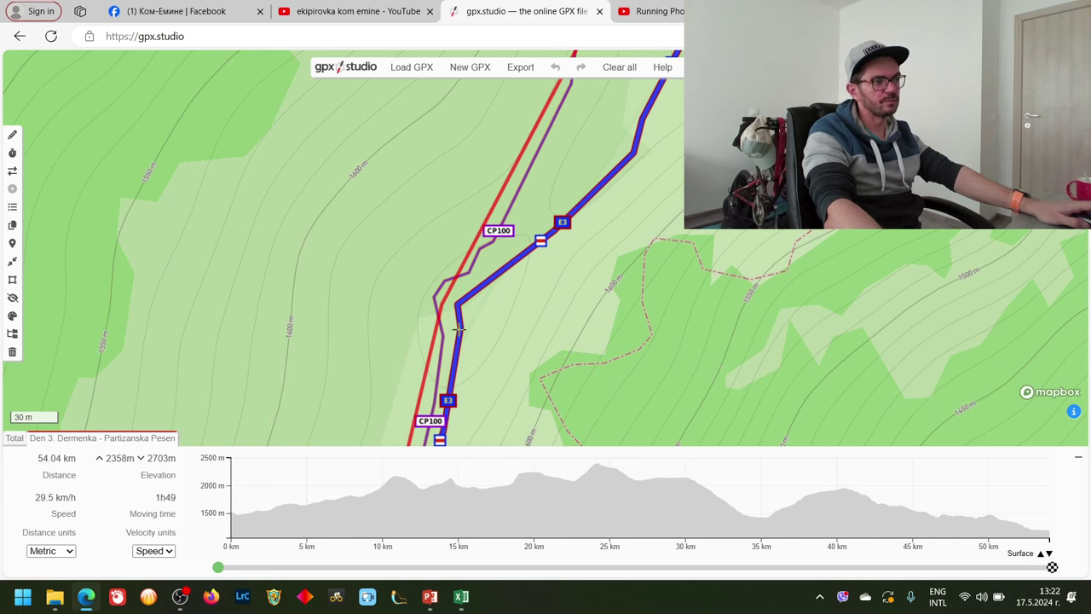
scroll(517, 324, "down", 2)
scroll(508, 365, "down", 2)
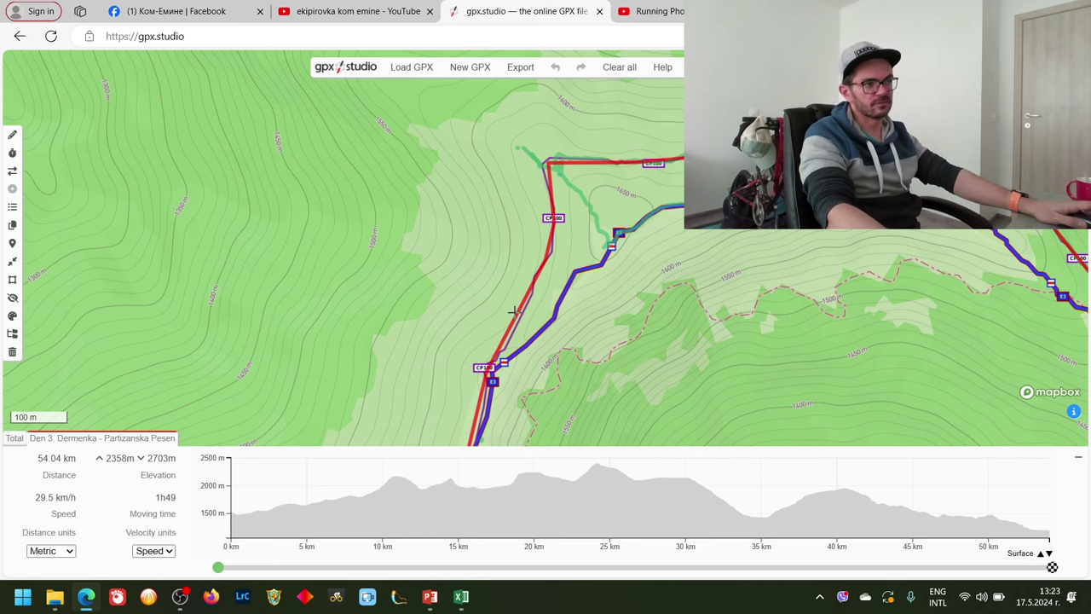
scroll(512, 363, "up", 3)
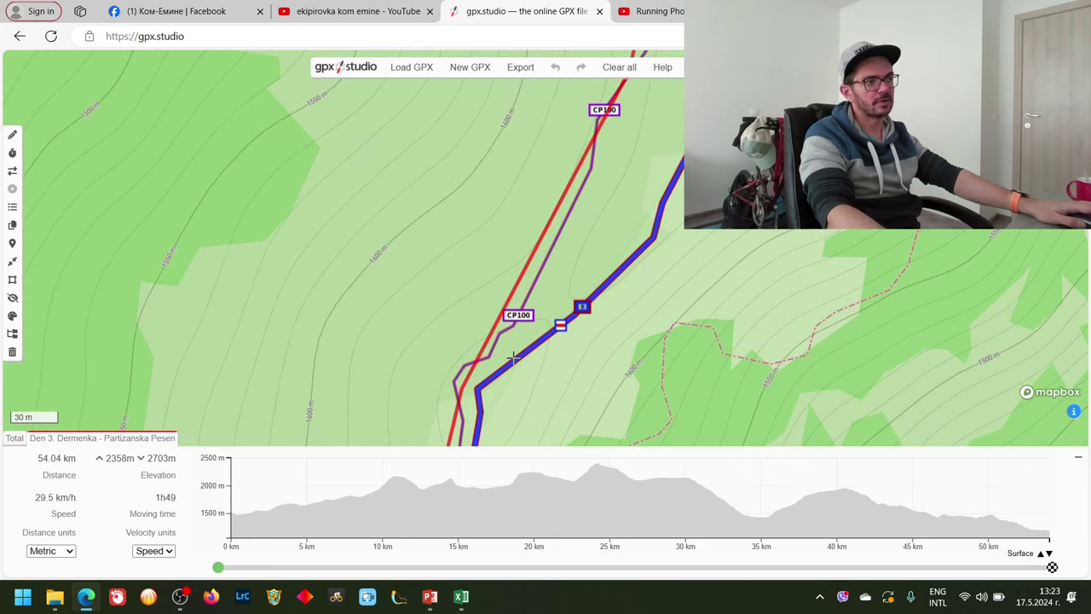
scroll(513, 358, "down", 1)
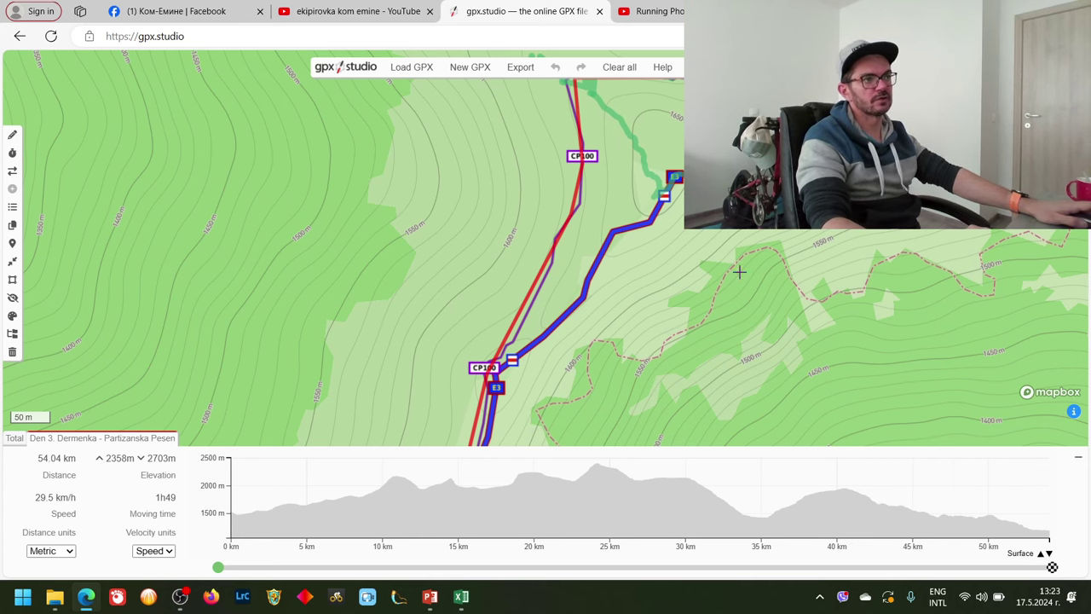
Examine how the Den 3 track and the E3 trail run past Вълча глава and rejoin near х. Мазалат
left_click_drag(739, 272, 718, 377)
scroll(718, 378, "down", 2)
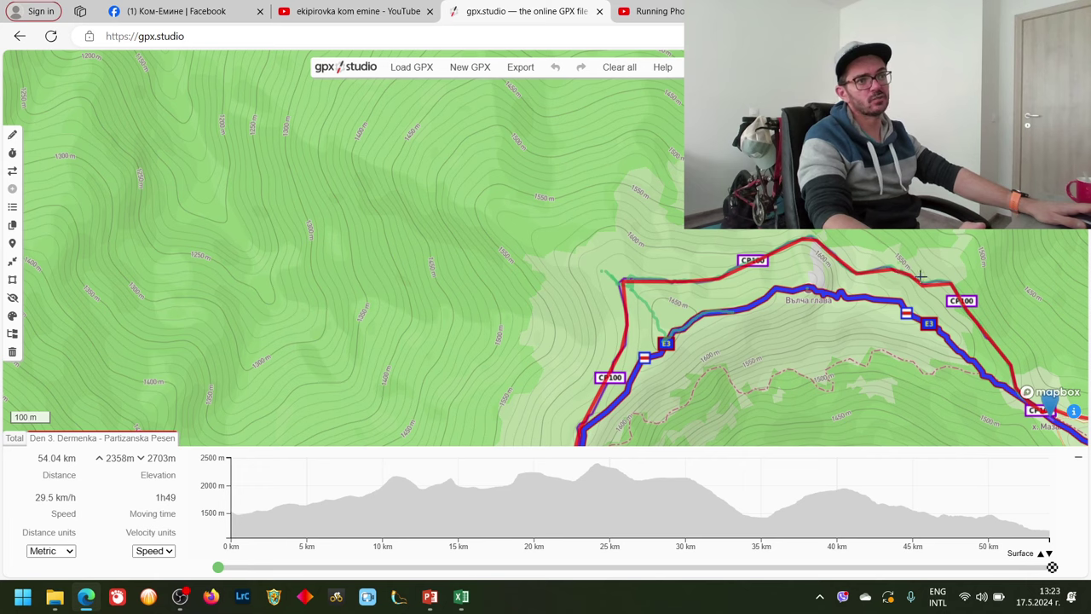
left_click_drag(805, 394, 712, 309)
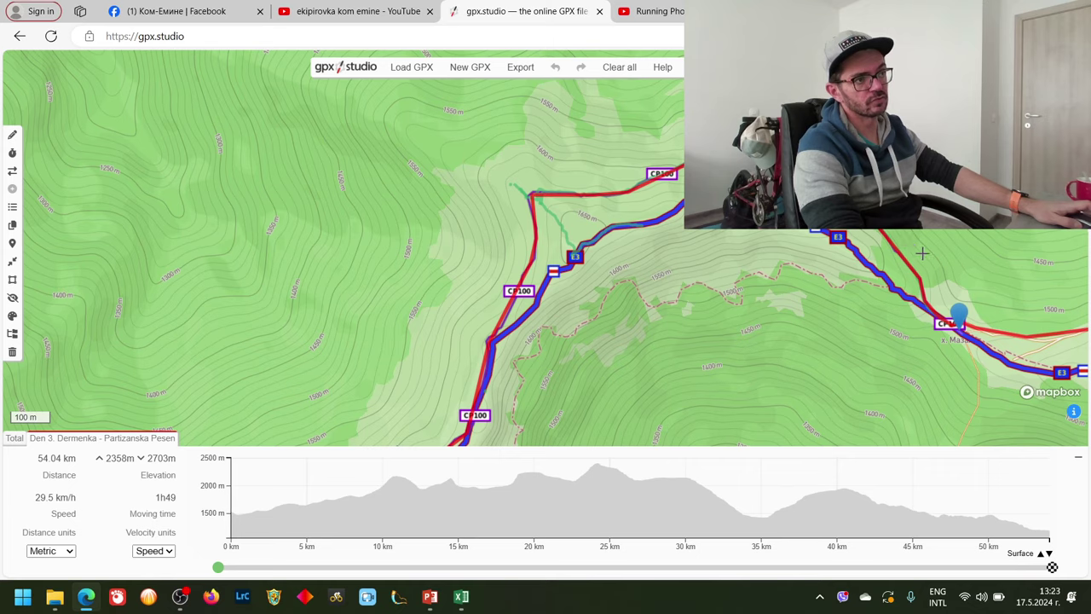
scroll(614, 256, "up", 5)
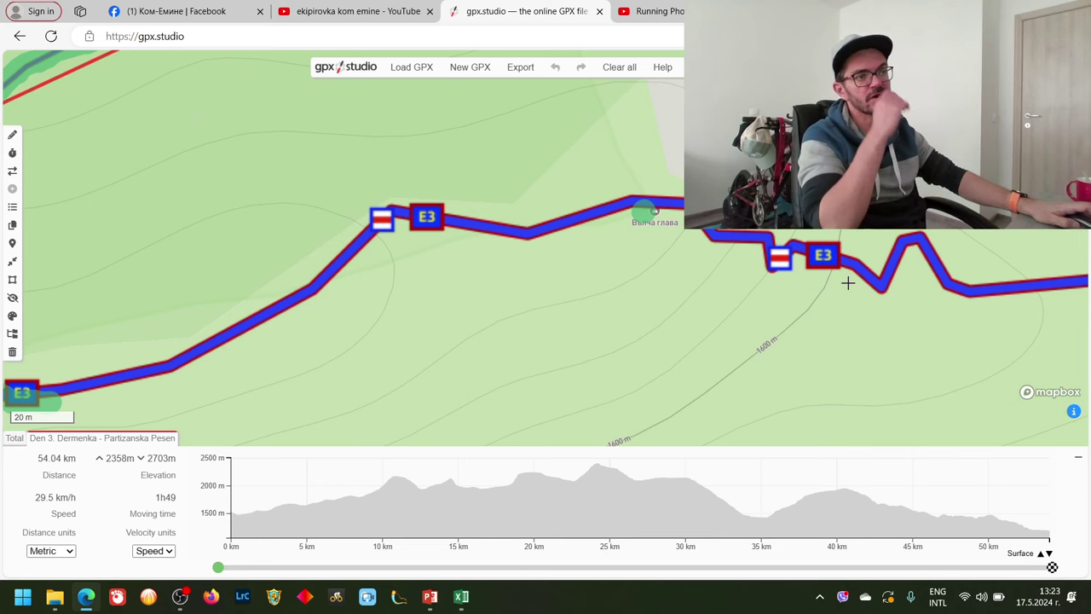
scroll(855, 302, "down", 5)
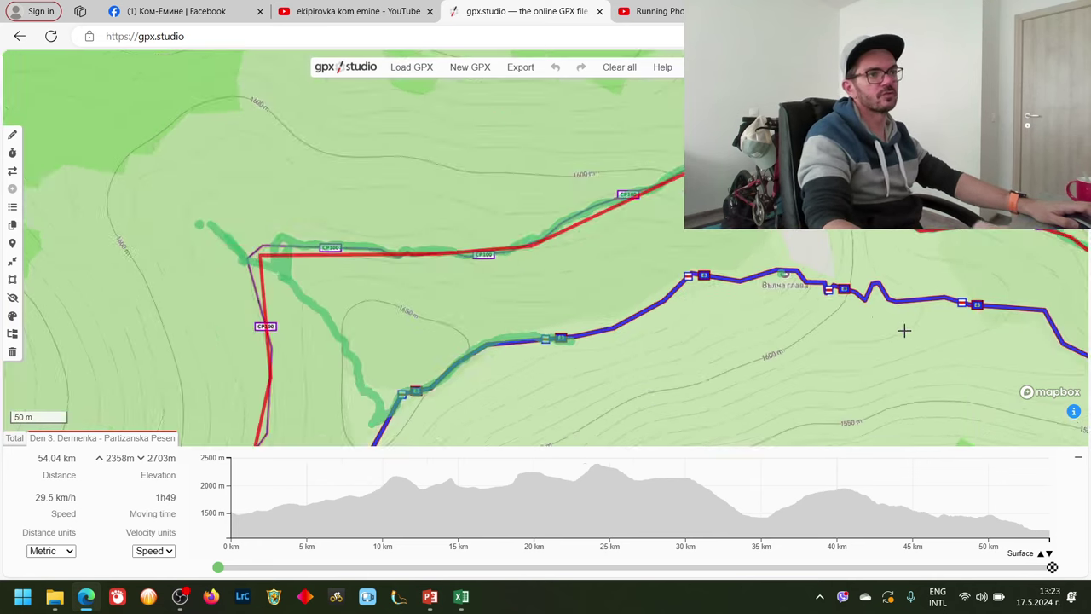
left_click_drag(912, 383, 724, 287)
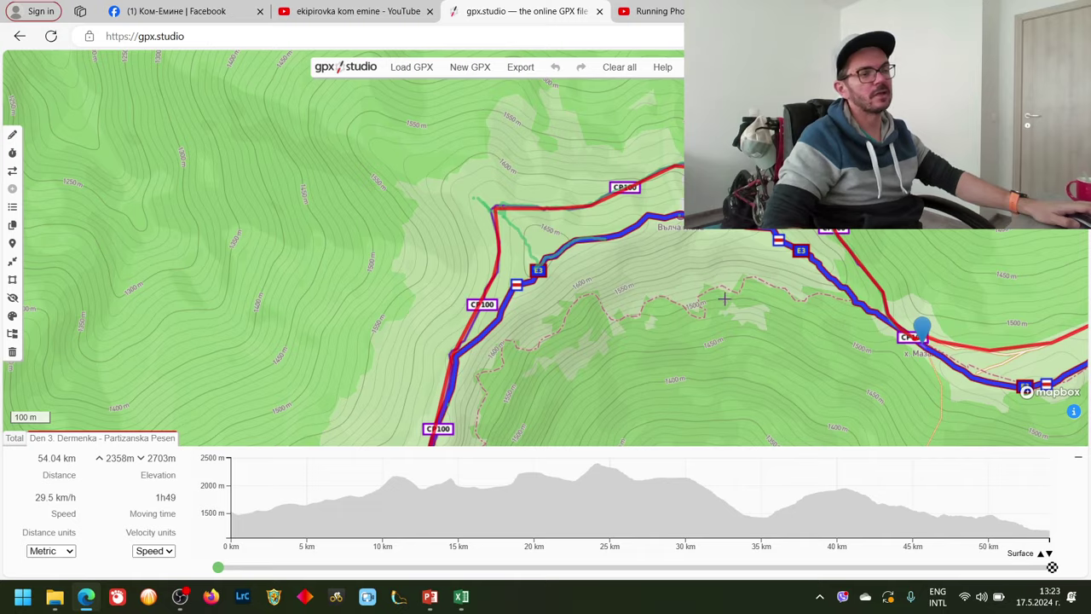
scroll(839, 337, "down", 2)
scroll(839, 337, "down", 3)
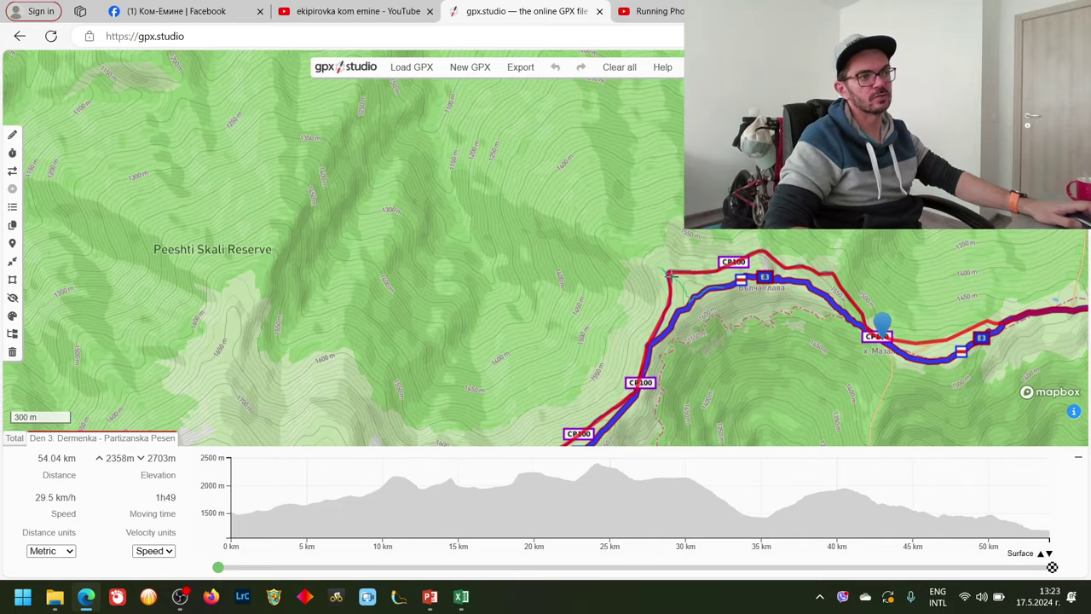